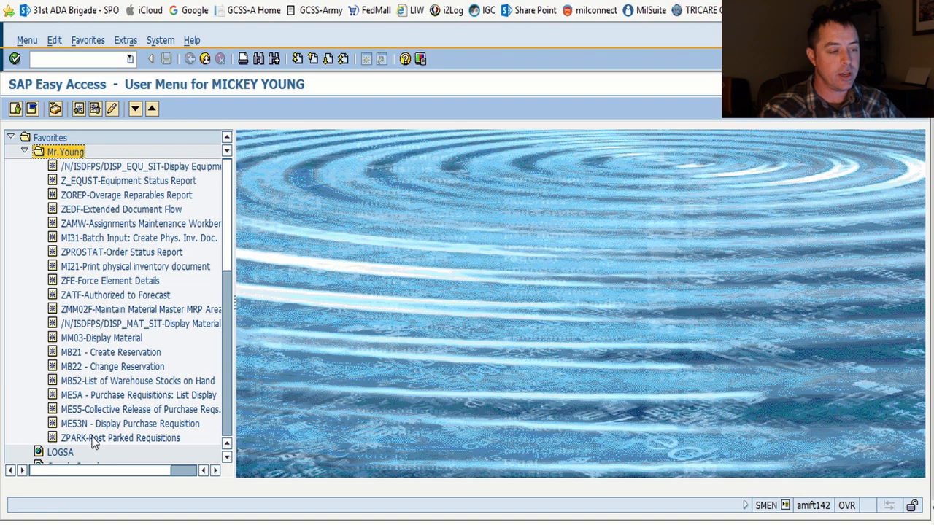
Run the ZPARK Post Parked Requisitions report using the saved variant "3-2 zpark".
double_click(92, 437)
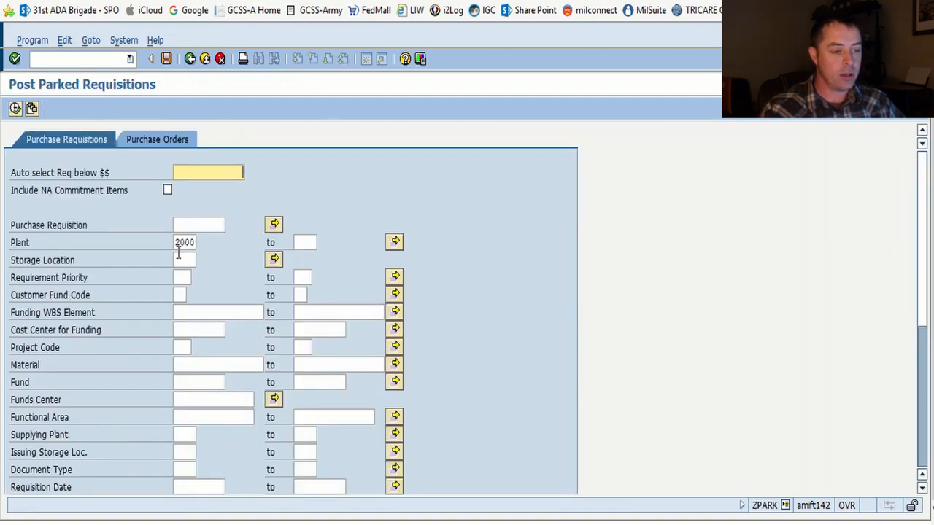
click(32, 108)
text(3-2 zpark)
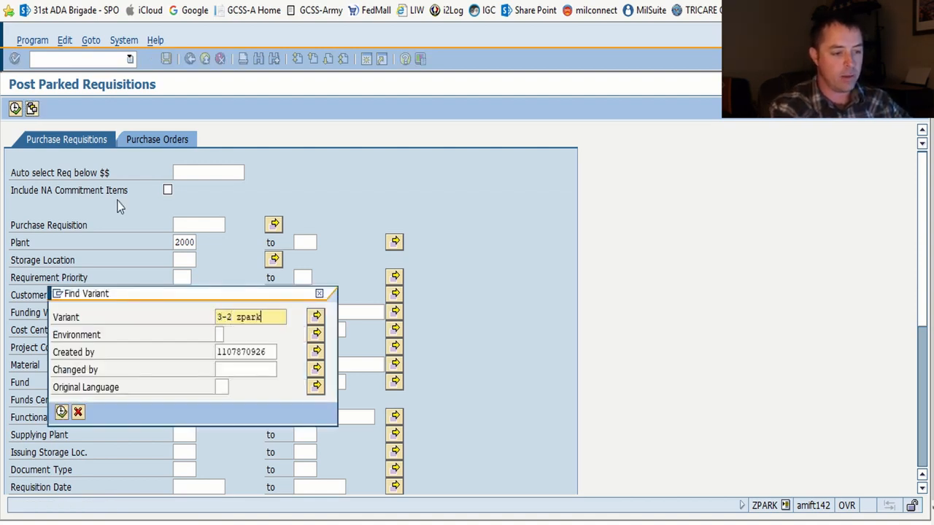
click(62, 412)
click(14, 110)
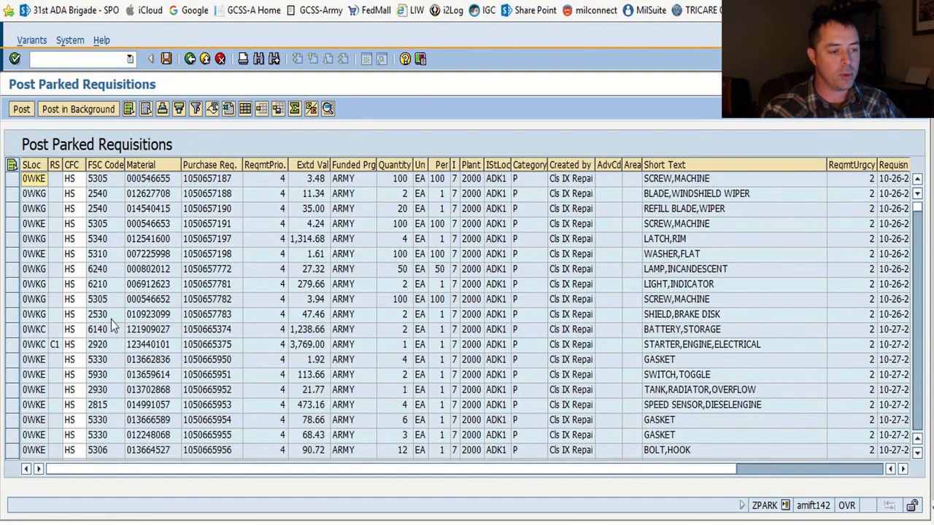
Sort the parked requisitions list by document type in descending order.
scroll(115, 328, down, 6)
scroll(72, 339, down, 15)
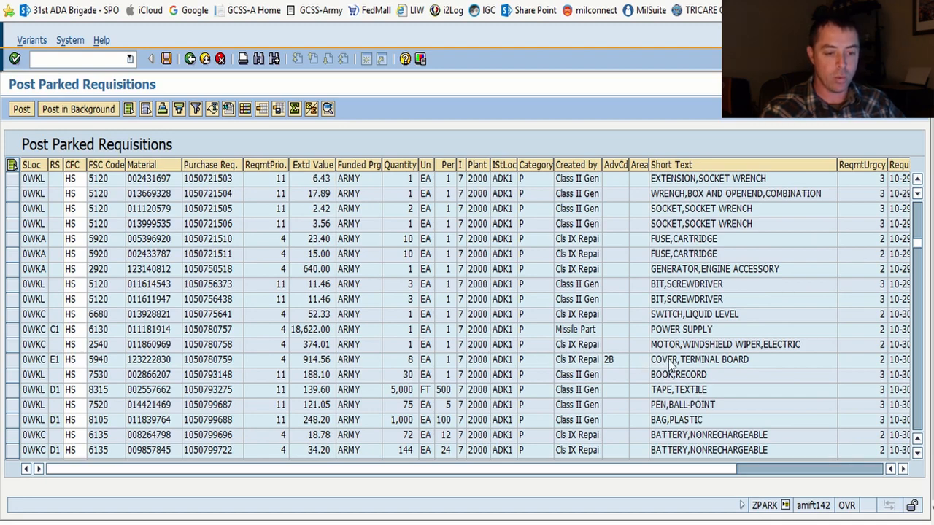
click(660, 468)
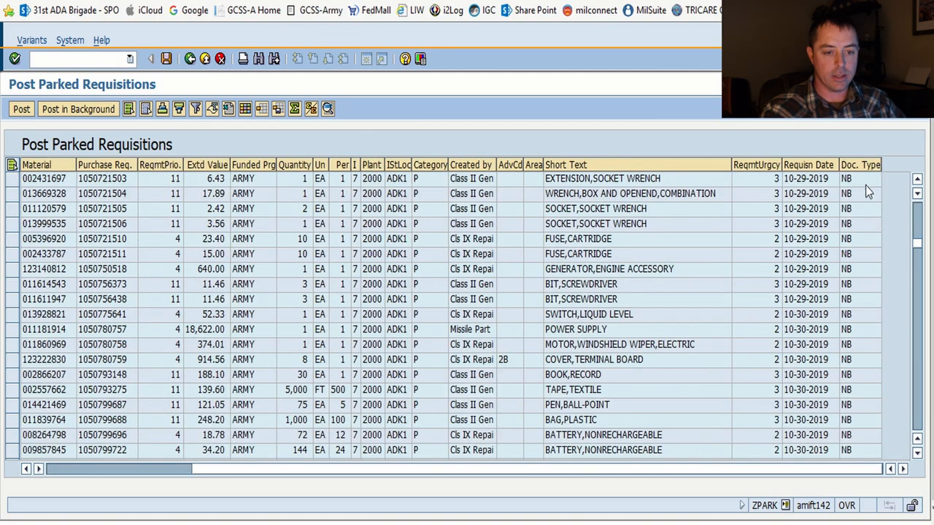
scroll(864, 288, down, 3)
scroll(854, 241, up, 15)
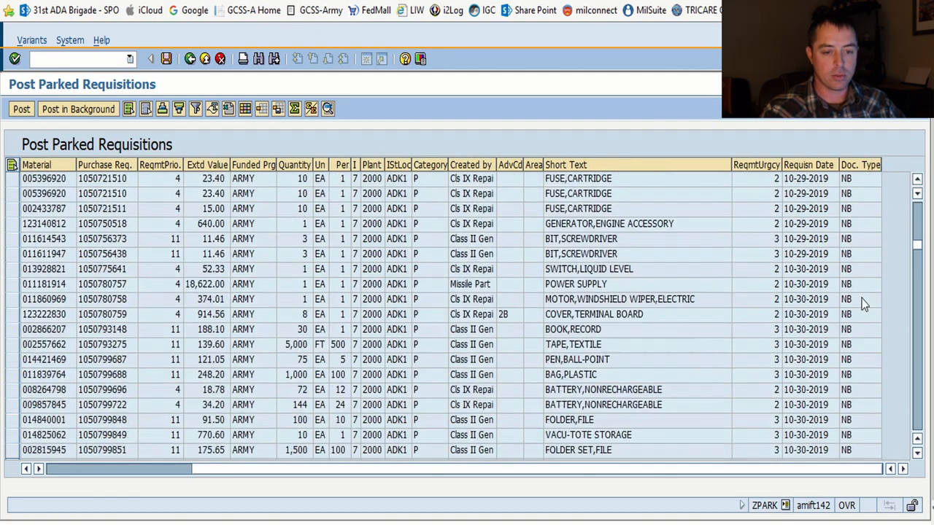
click(861, 166)
right_click(861, 166)
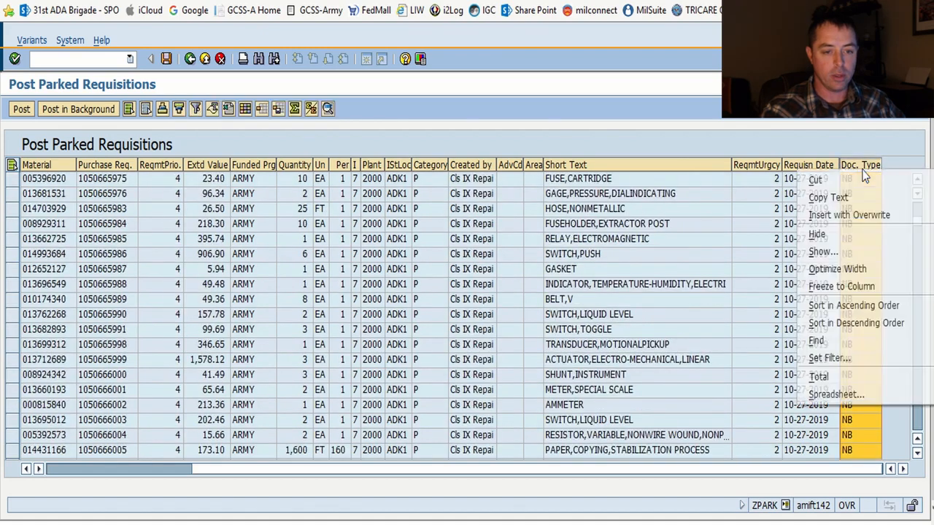
click(878, 328)
scroll(879, 328, up, 5)
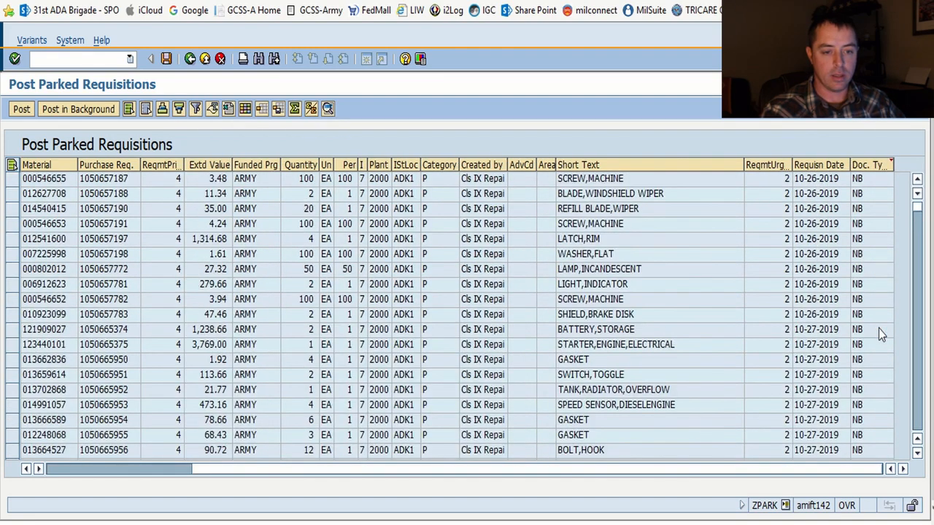
Look through the sorted parked requisitions and display the purchase requisition details of the first SCREW,MACHINE row.
scroll(879, 328, down, 4)
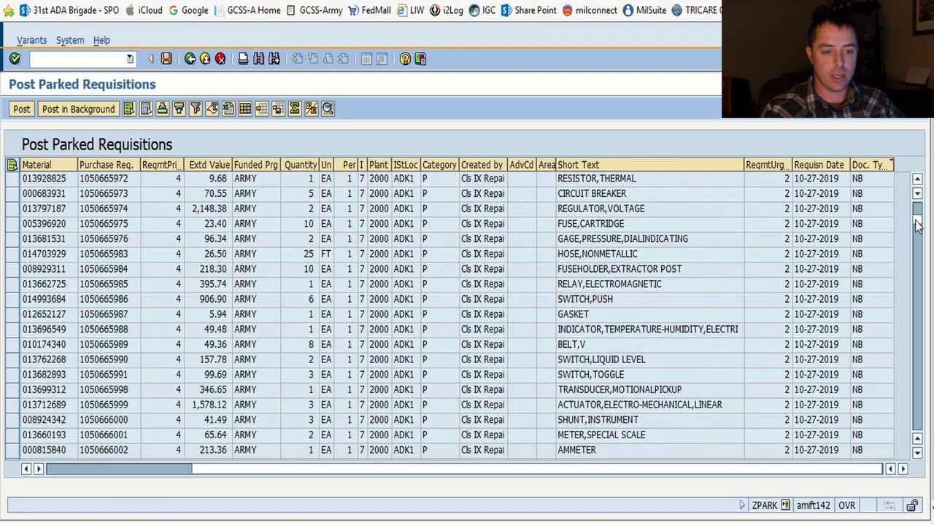
click(918, 440)
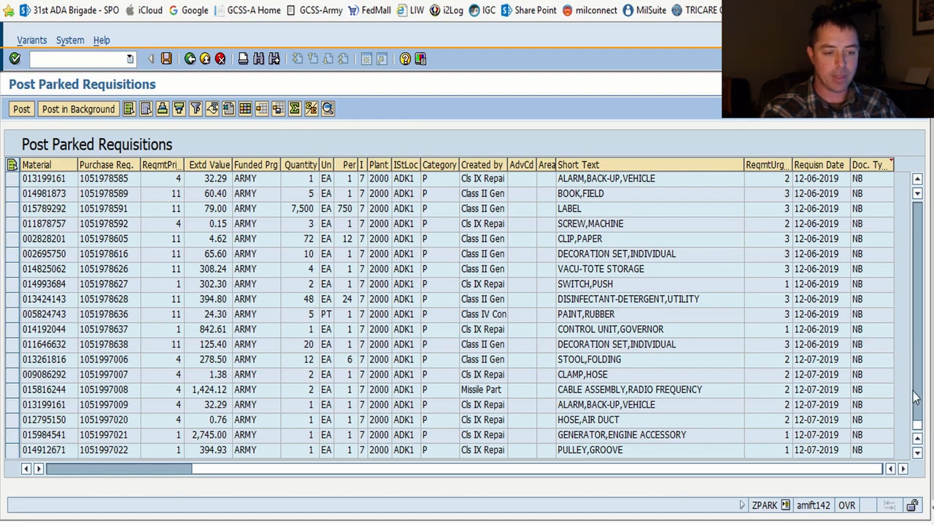
drag(915, 429, 918, 207)
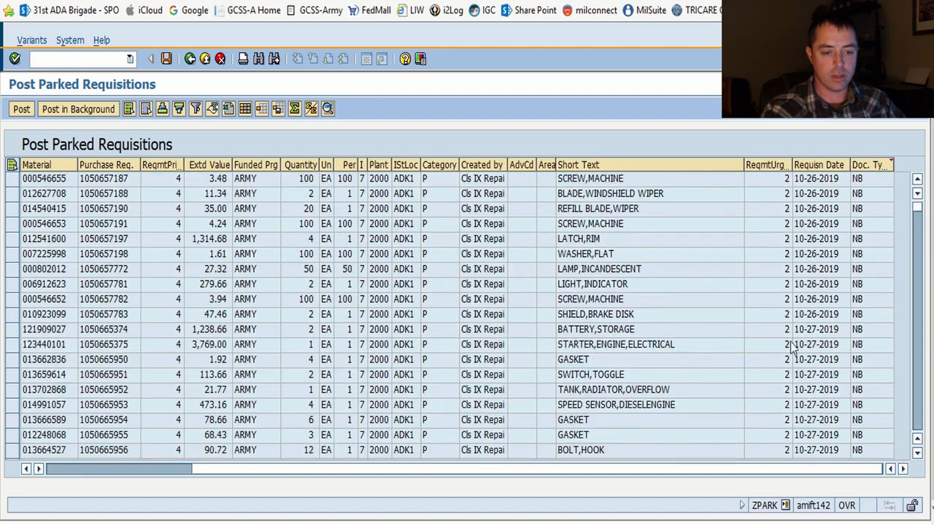
click(702, 471)
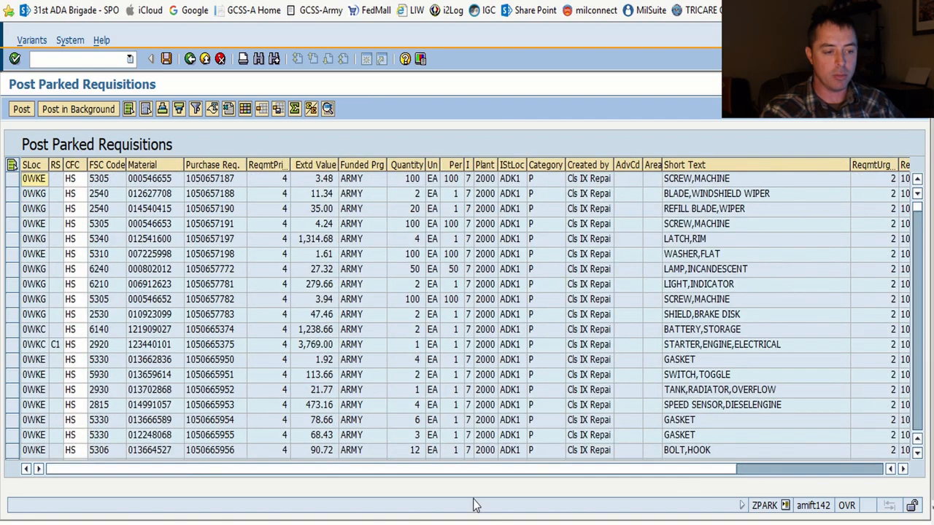
click(204, 181)
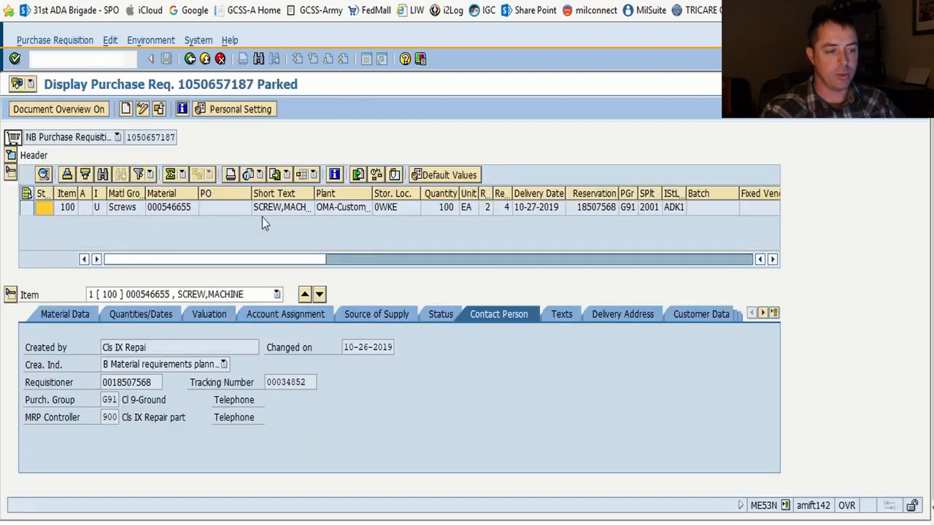
Leave the purchase requisition and the parked requisitions report, returning to the user menu.
click(189, 59)
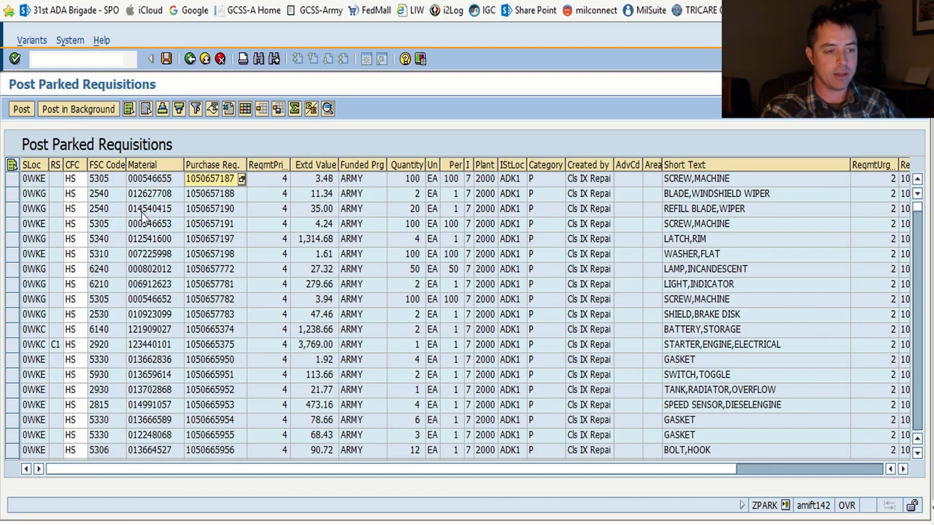
click(190, 59)
click(190, 60)
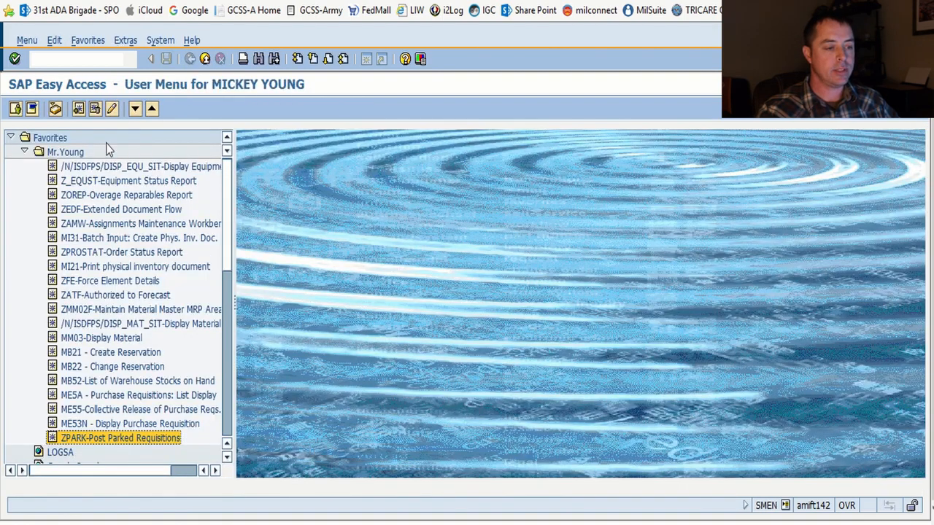
Run the Equipment Situation Report for force element whu9 with equipment category from A to k.
double_click(106, 168)
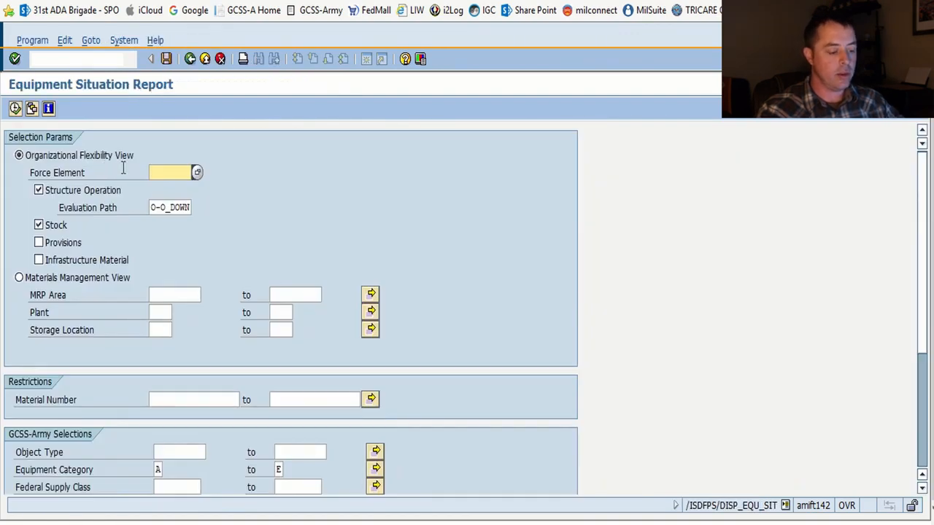
text(whu9)
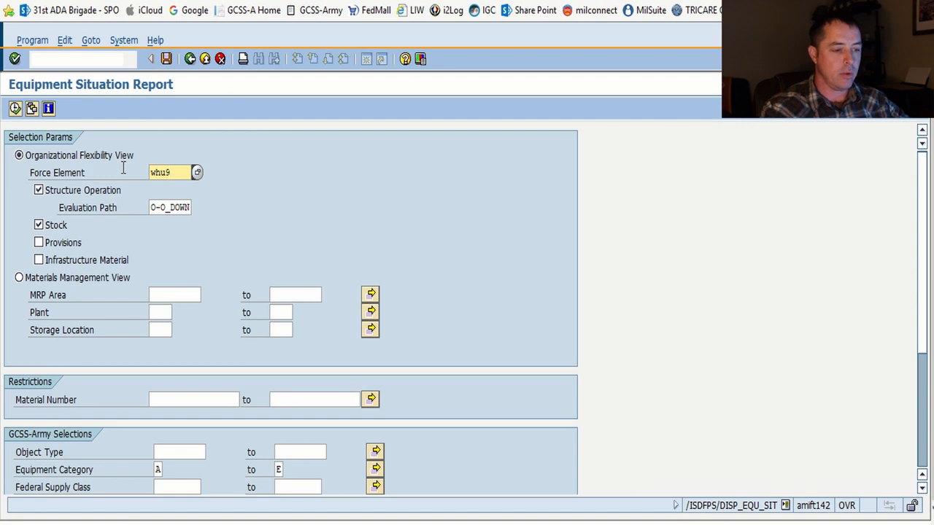
click(278, 469)
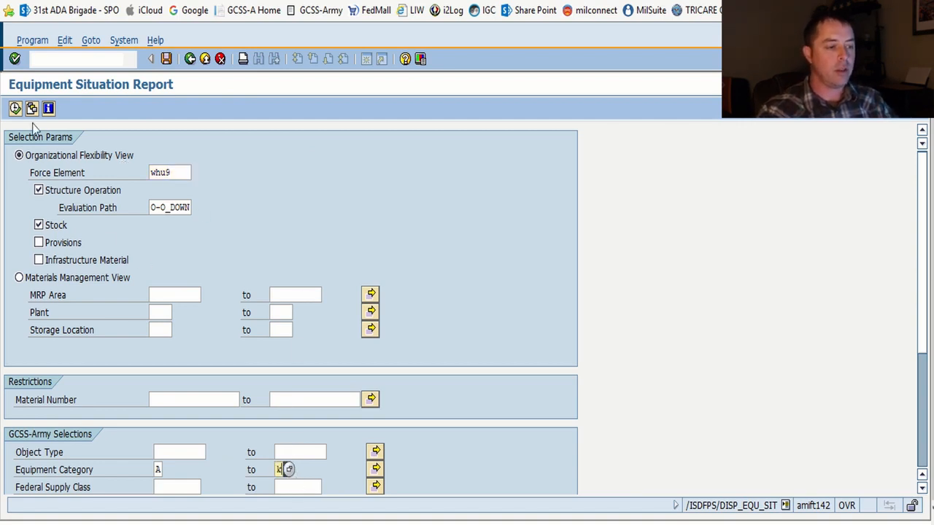
click(14, 108)
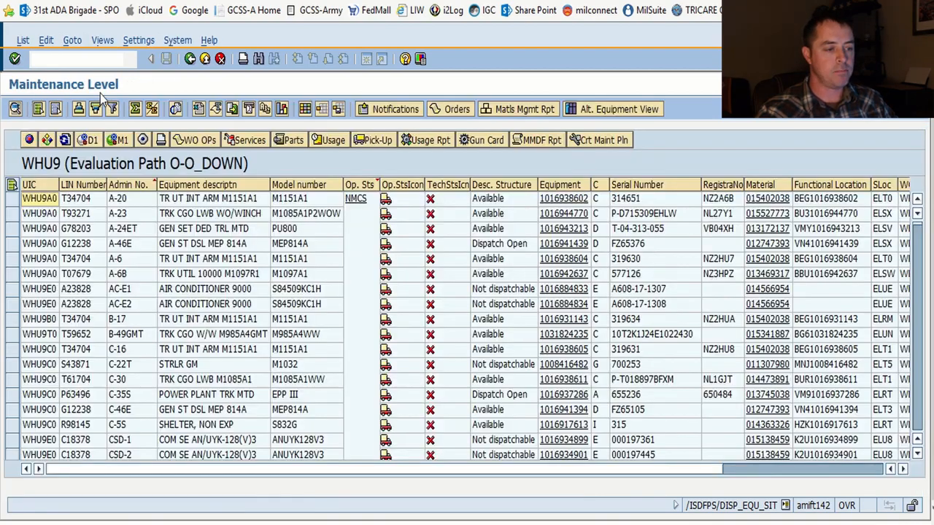
List the parts for all displayed equipment and sort the material availability list by rejection reason in descending order.
click(13, 184)
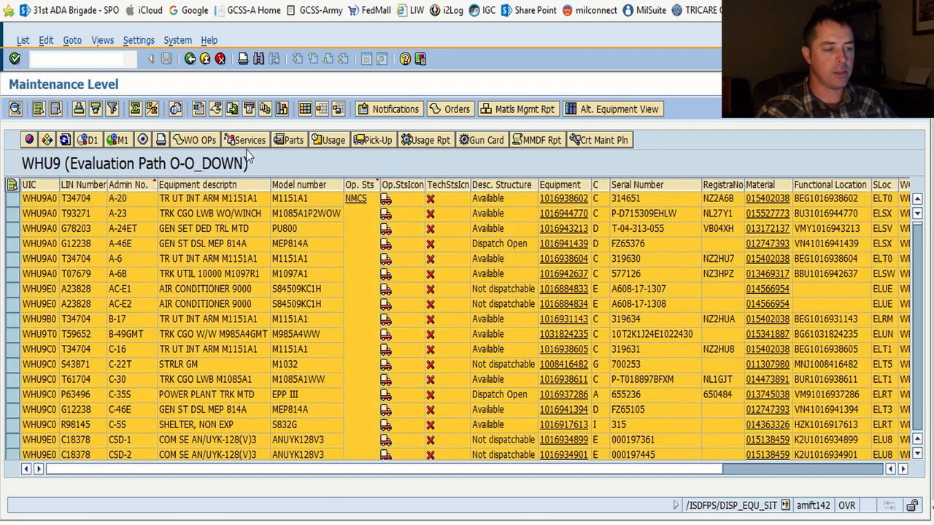
click(275, 141)
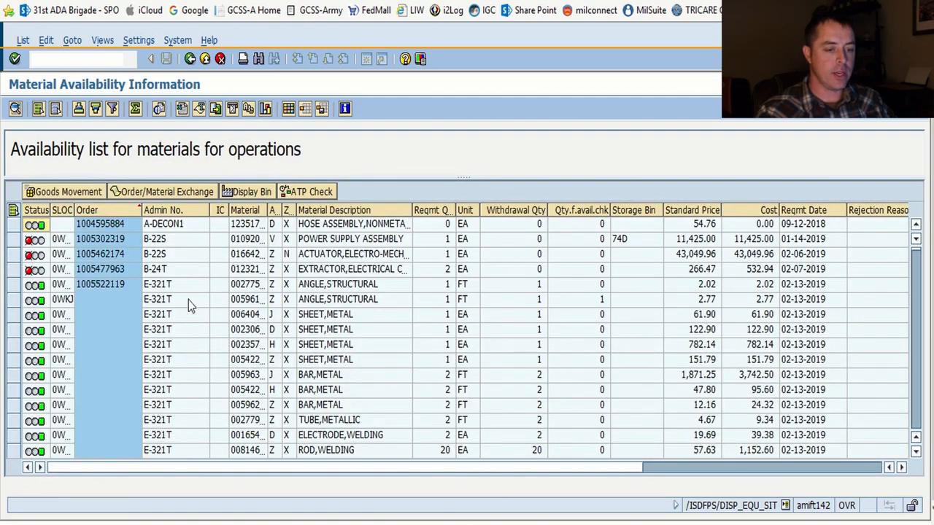
drag(561, 470, 755, 467)
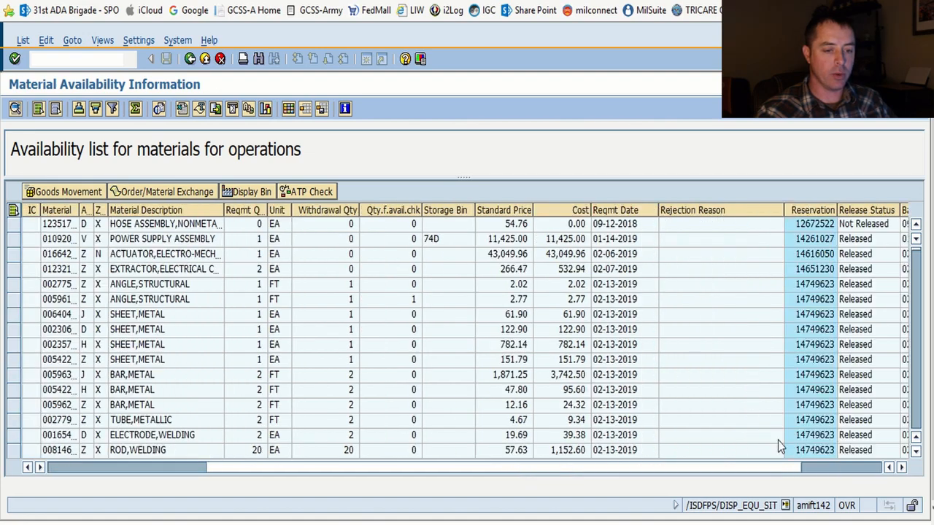
click(701, 212)
right_click(752, 213)
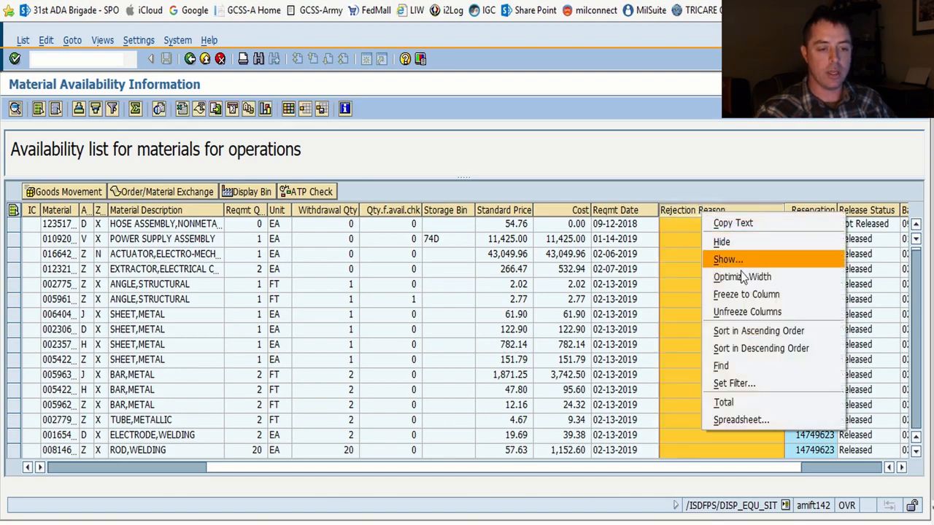
click(772, 349)
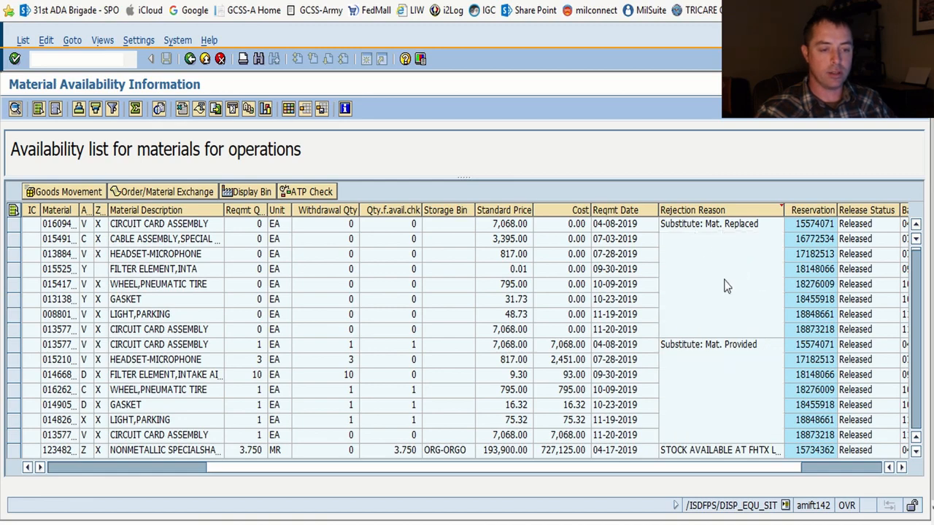
Look through the rejection reasons and widen the Rejection Reason column to fit its full text.
scroll(722, 263, down, 1)
scroll(724, 259, up, 1)
scroll(716, 284, down, 2)
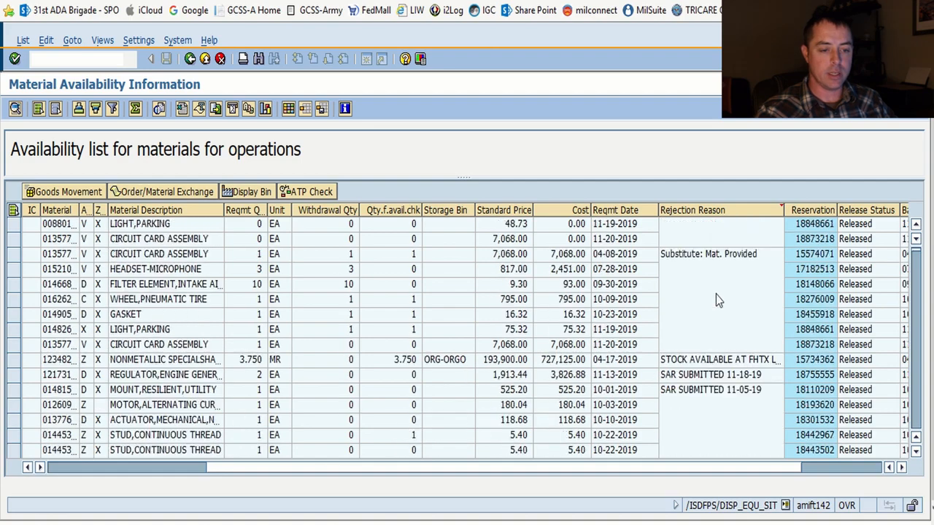
scroll(718, 299, down, 5)
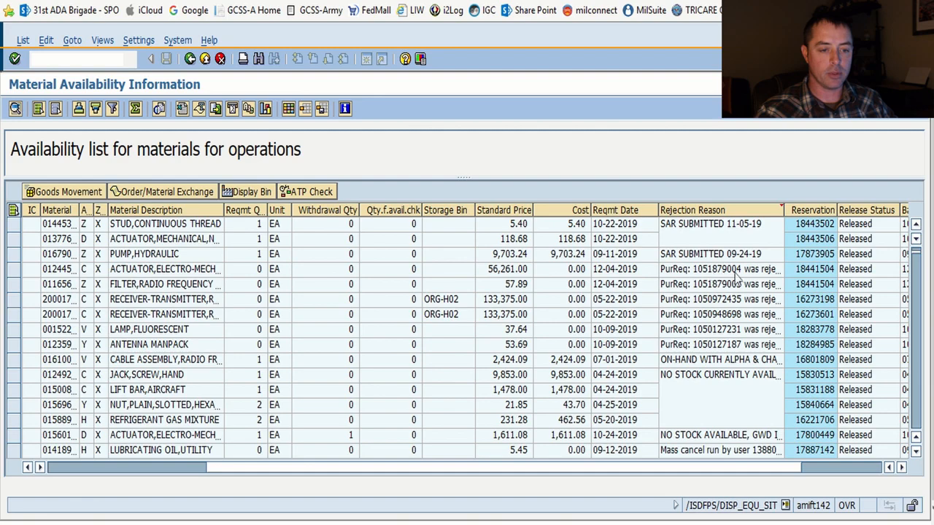
drag(782, 211, 847, 211)
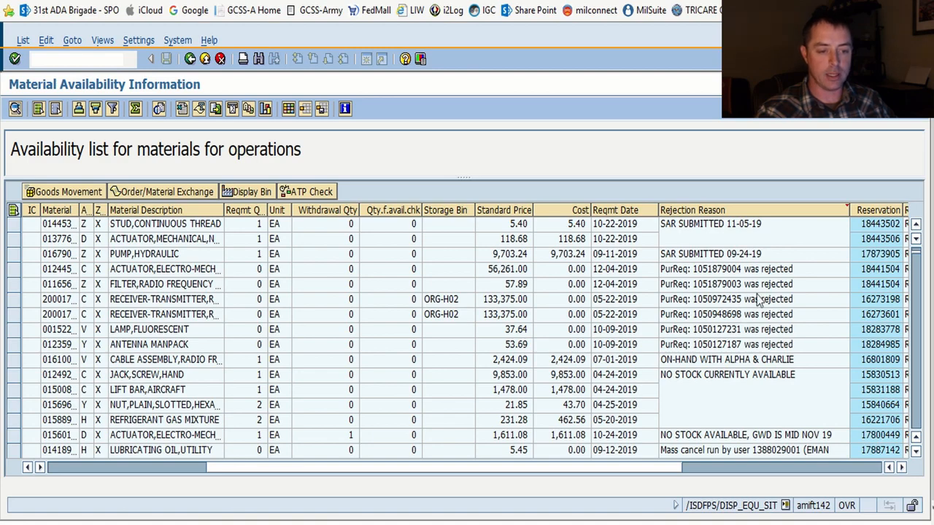
Select the rows with a mass cancel rejection reason, from LUBRICATING OIL,UTILITY through DISPLAY UNIT.
scroll(757, 294, down, 2)
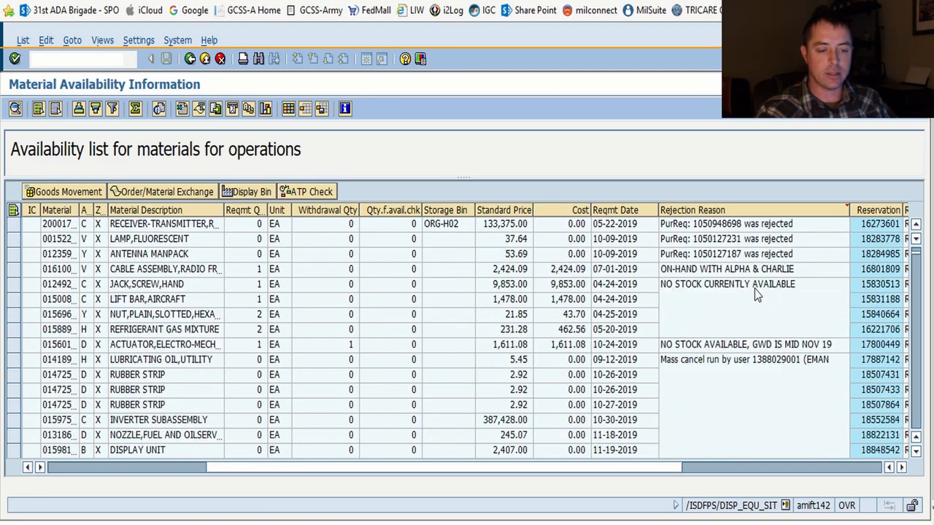
scroll(757, 294, down, 1)
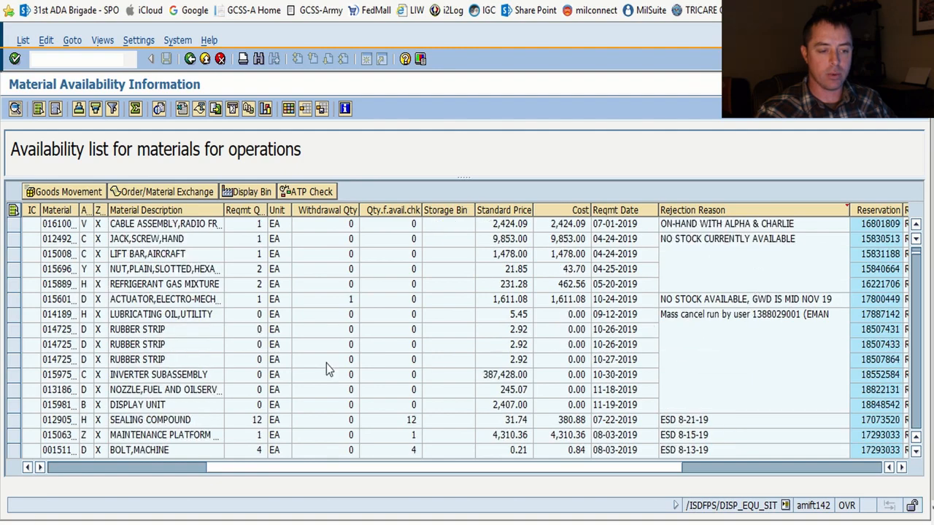
drag(12, 315, 20, 405)
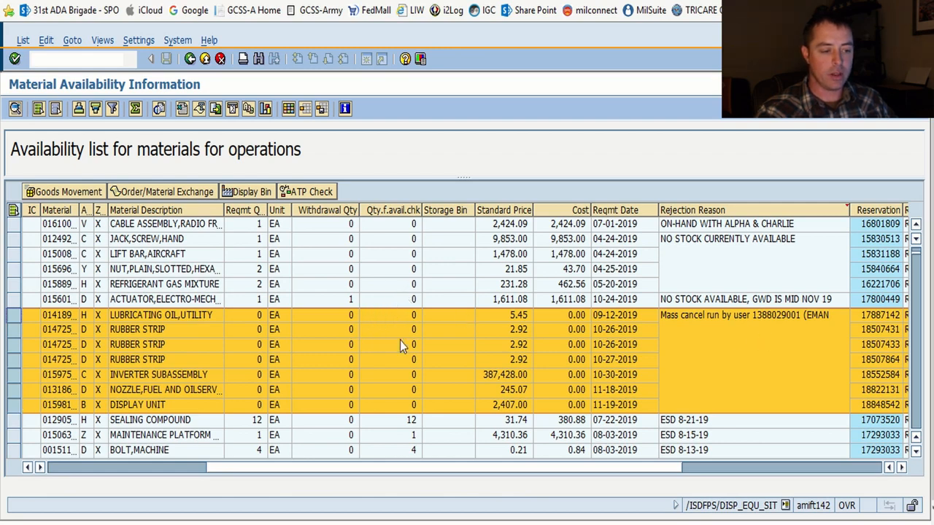
Copy the order number of the mass-cancelled LUBRICATING OIL,UTILITY row for admin number D-09.
drag(396, 469, 246, 485)
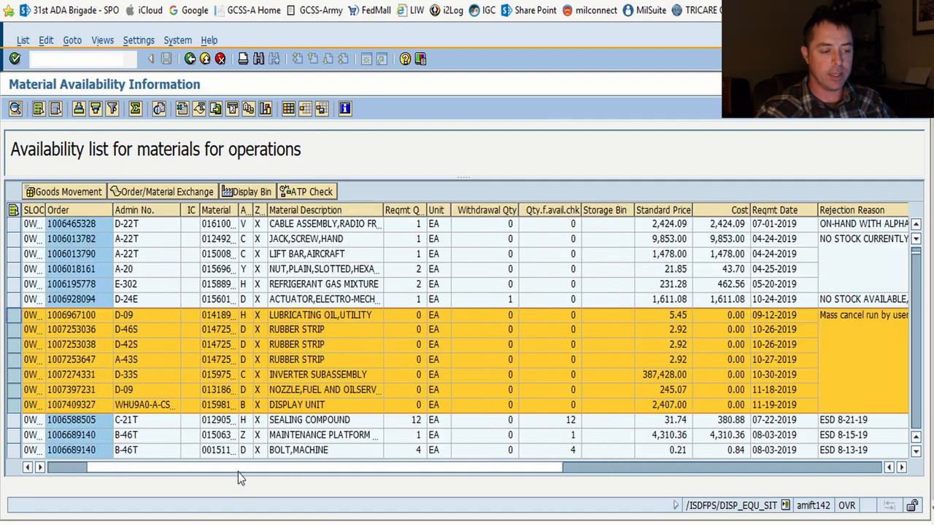
click(89, 319)
right_click(89, 322)
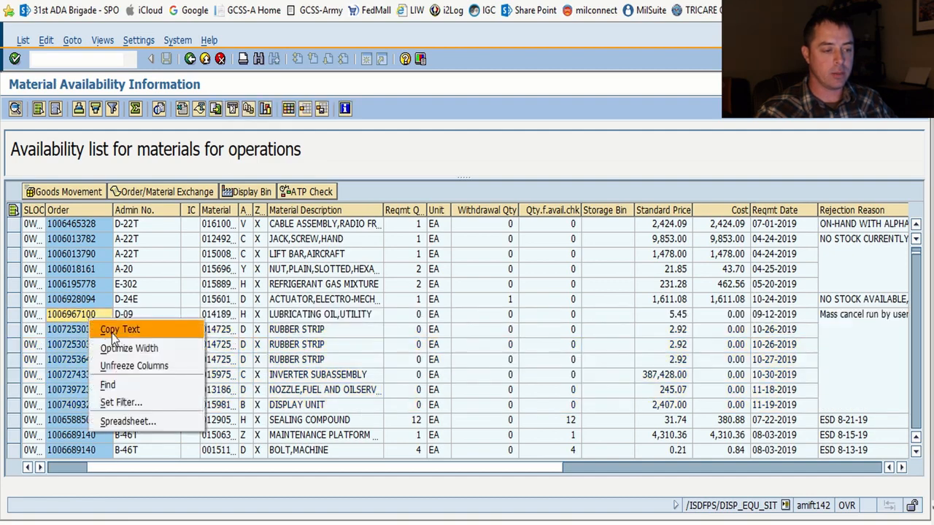
click(106, 330)
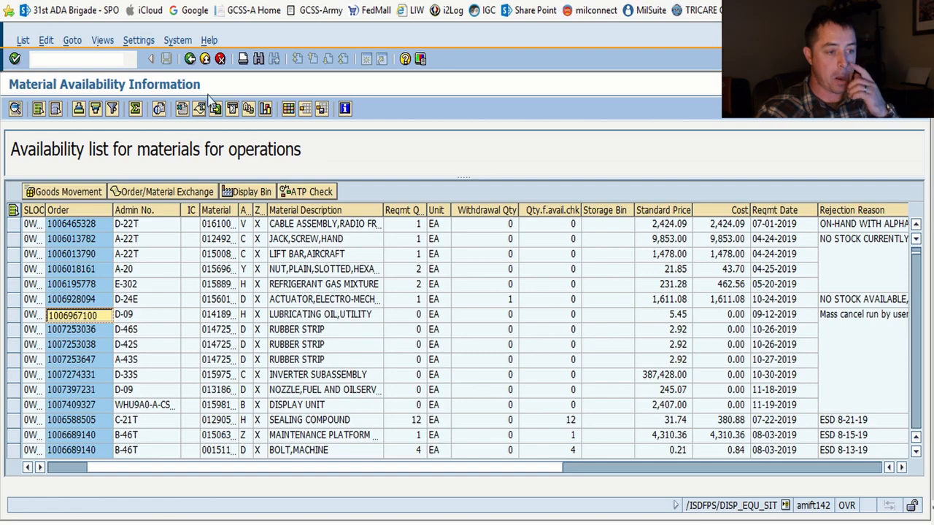
Create a new SAP session alongside the material availability list.
click(192, 41)
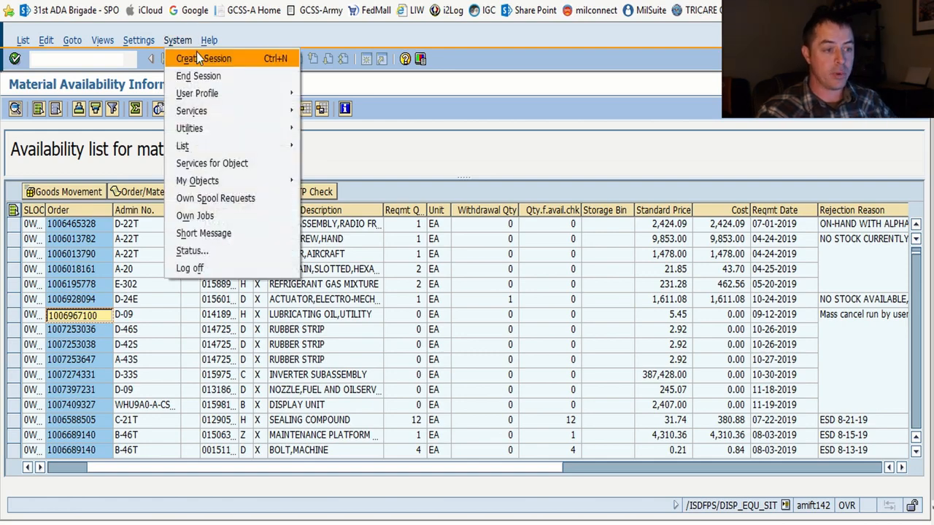
click(197, 58)
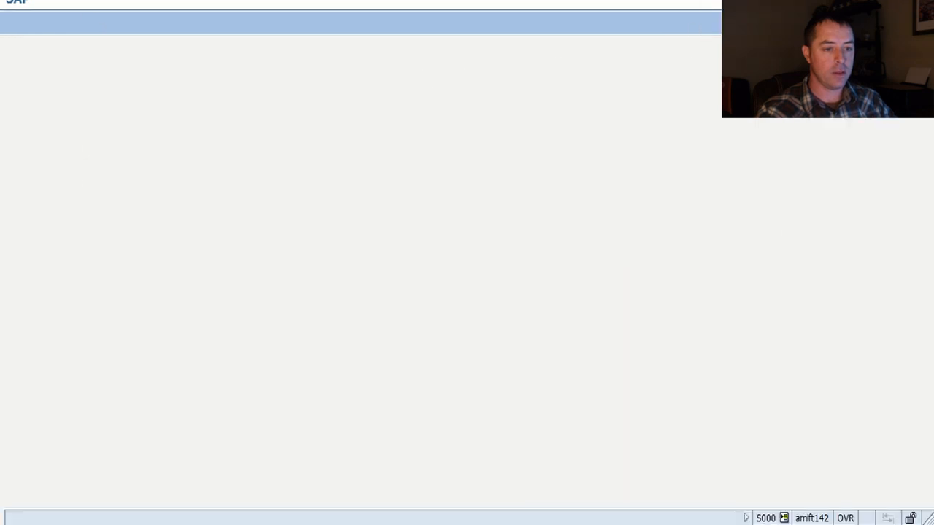
Enlarge the new session window to fill the screen and start transaction iw38 in it.
key(super+Down)
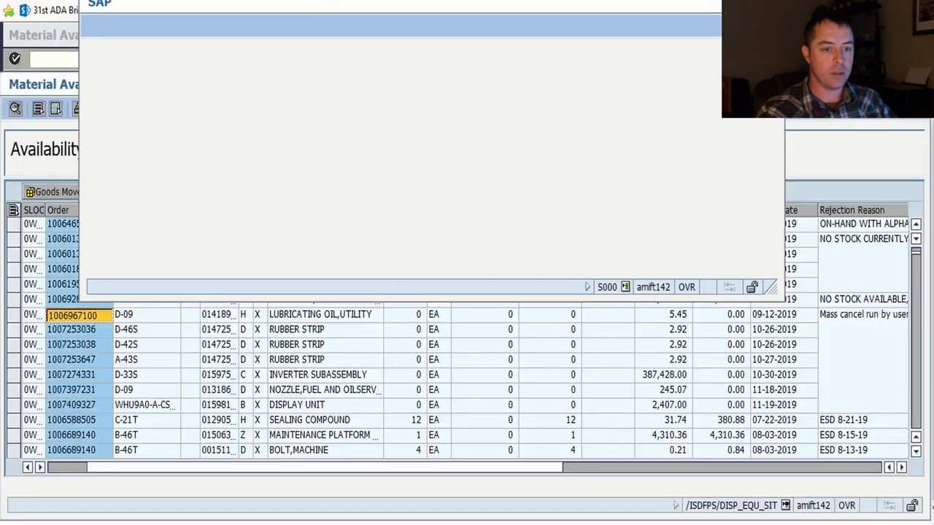
drag(306, 0, 228, 8)
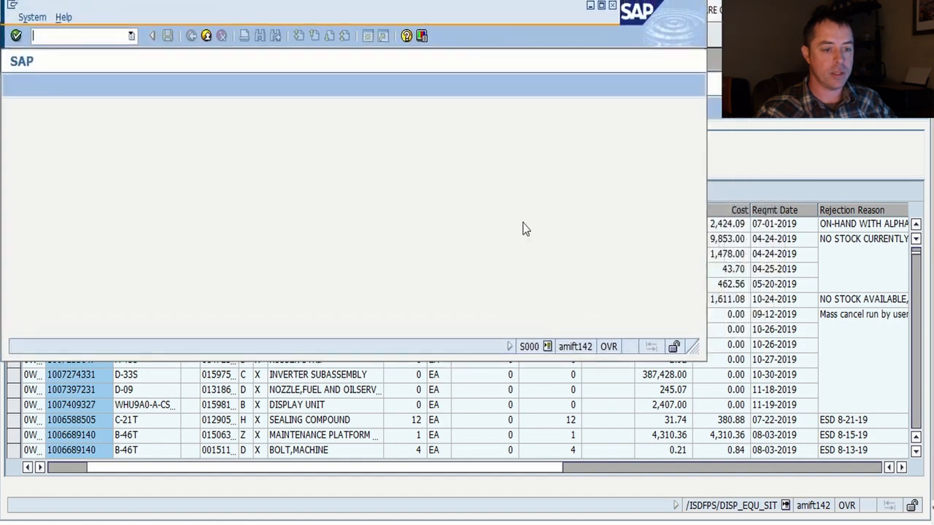
drag(703, 358, 928, 509)
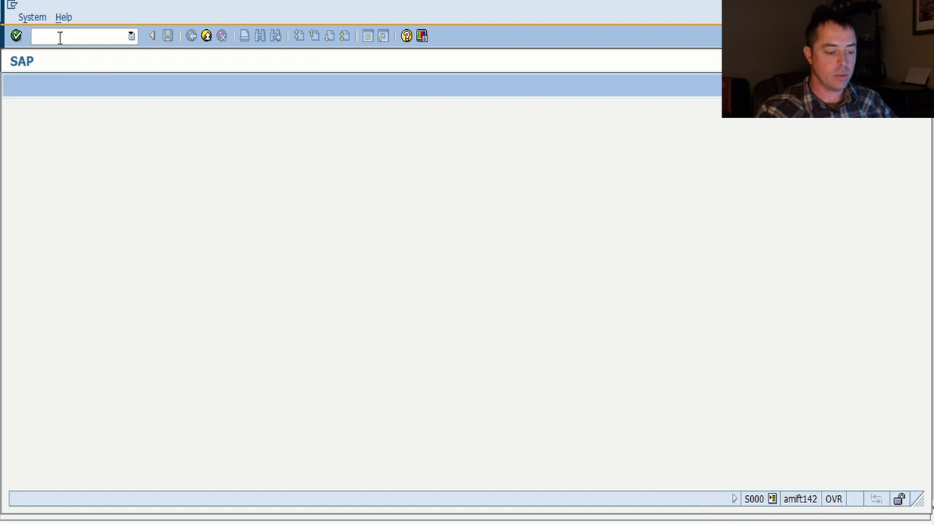
text(va01)
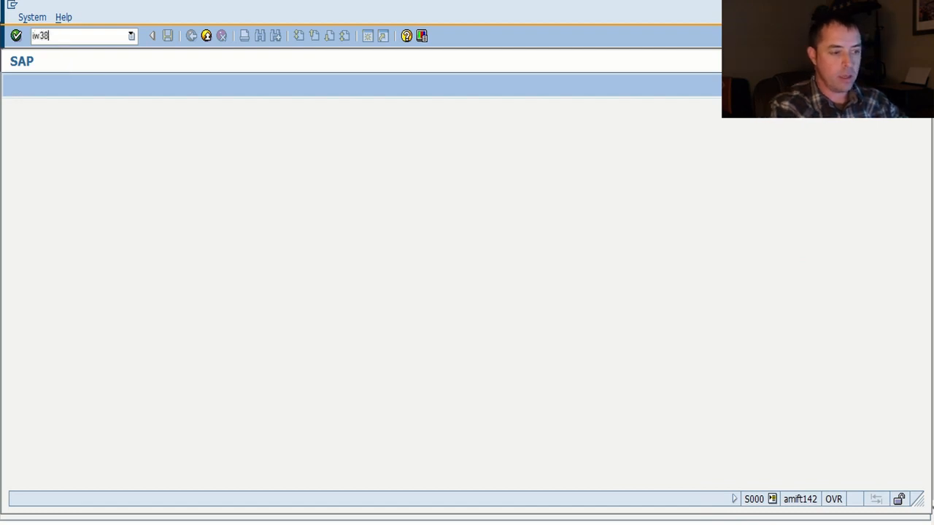
key(Return)
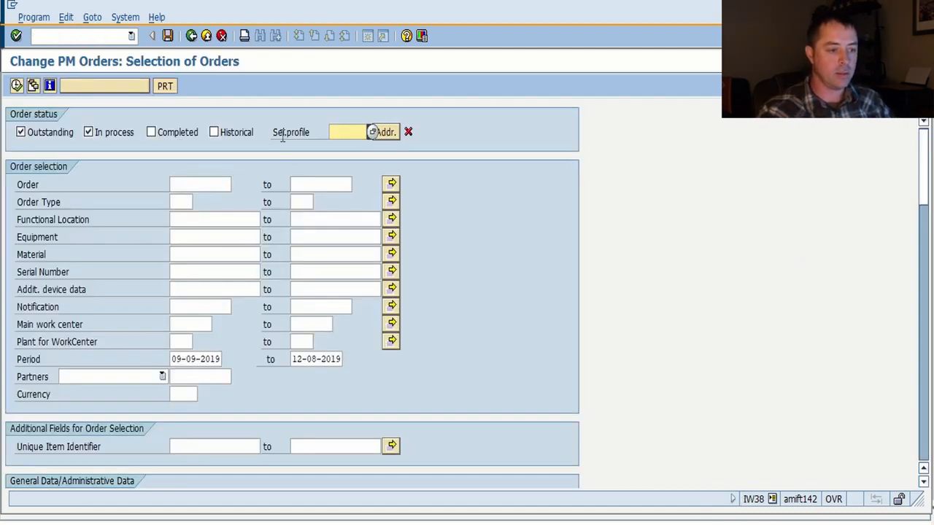
Open the maintenance order with the copied order number and select LUBRICATING OIL,UTILITY among its components.
click(205, 187)
key(ctrl+v)
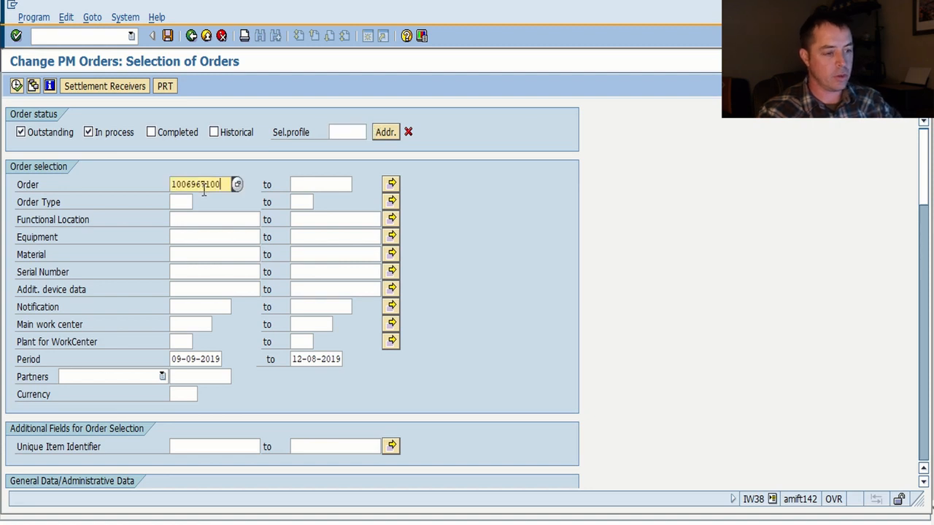
click(16, 85)
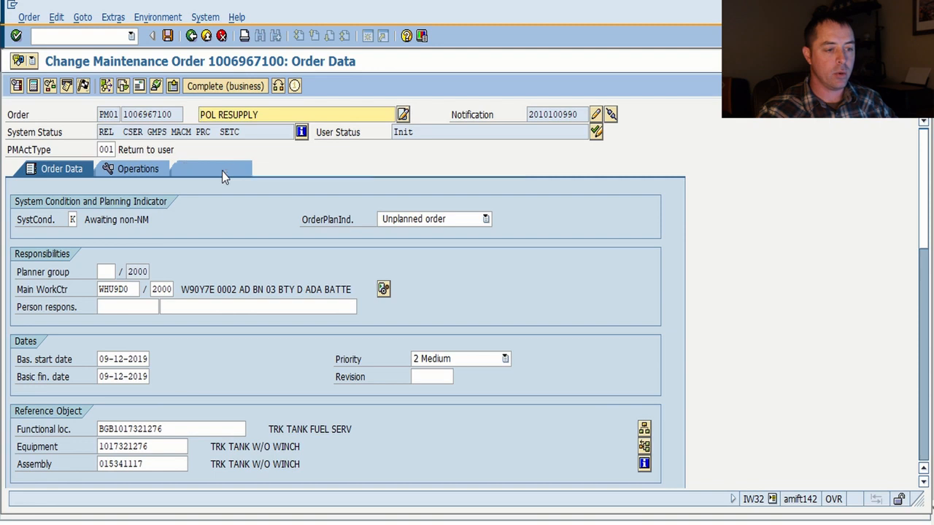
click(222, 171)
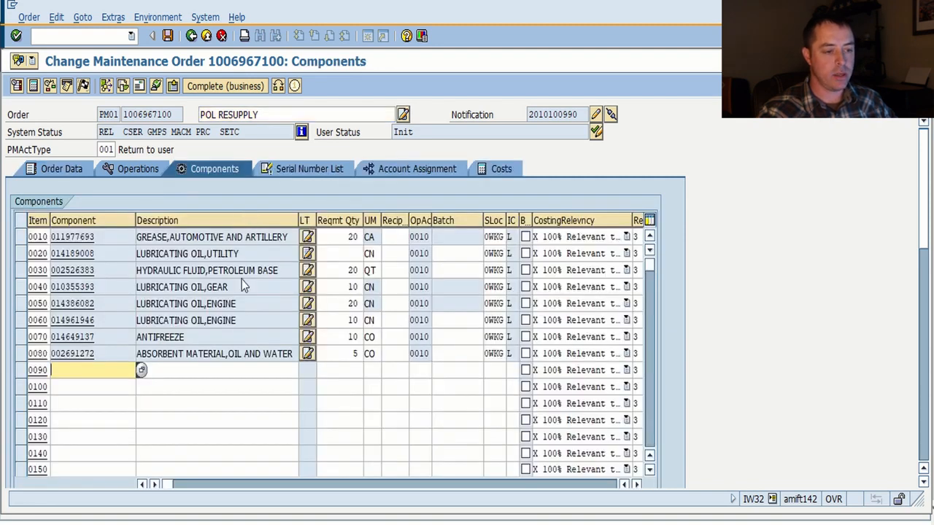
click(20, 253)
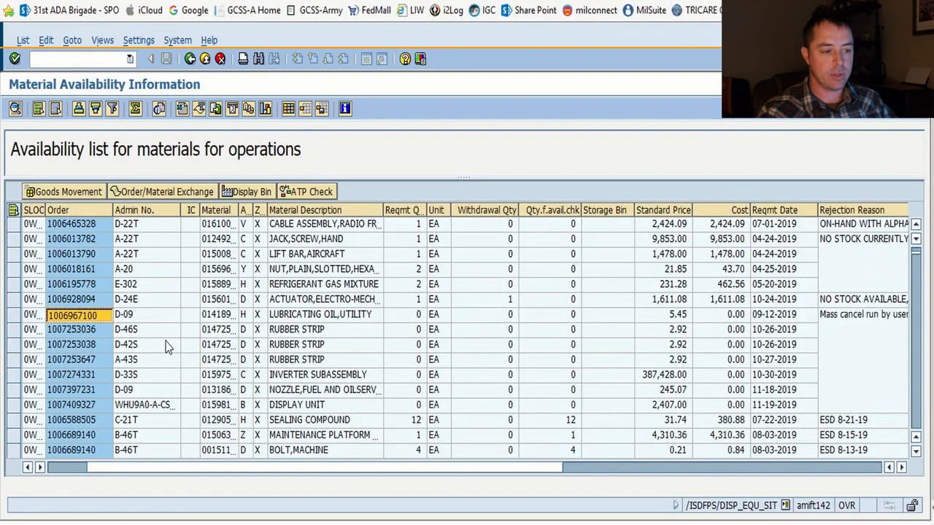
Widen the Material column in the material availability list and examine the rejection reason of the LUBRICATING OIL,UTILITY row.
drag(240, 211, 282, 211)
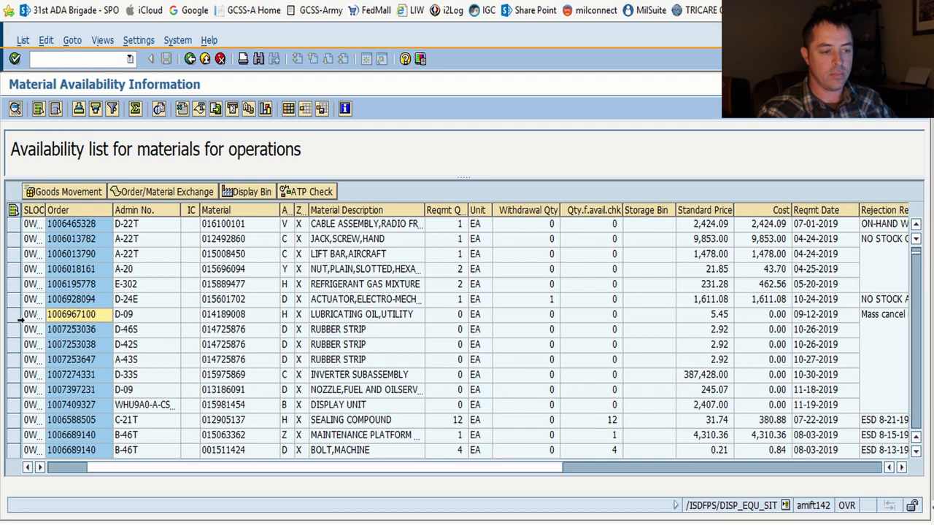
click(15, 319)
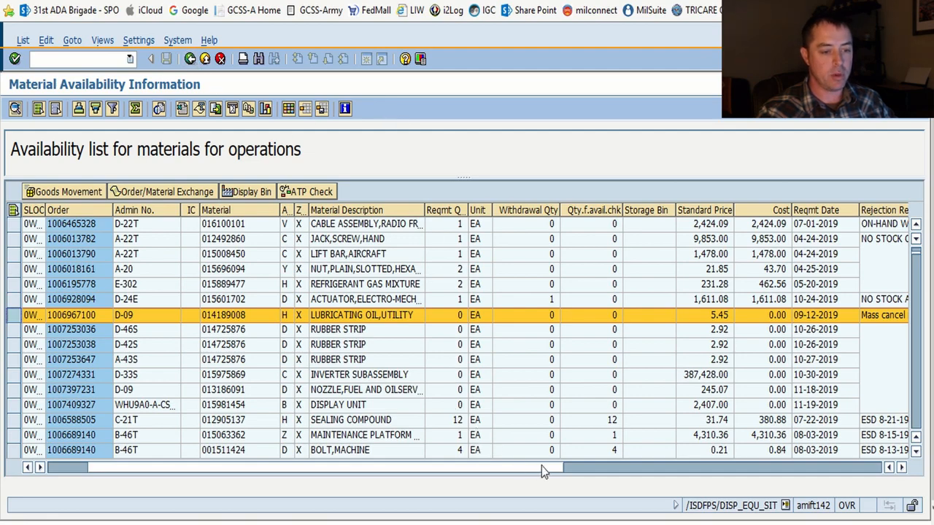
drag(539, 468, 618, 467)
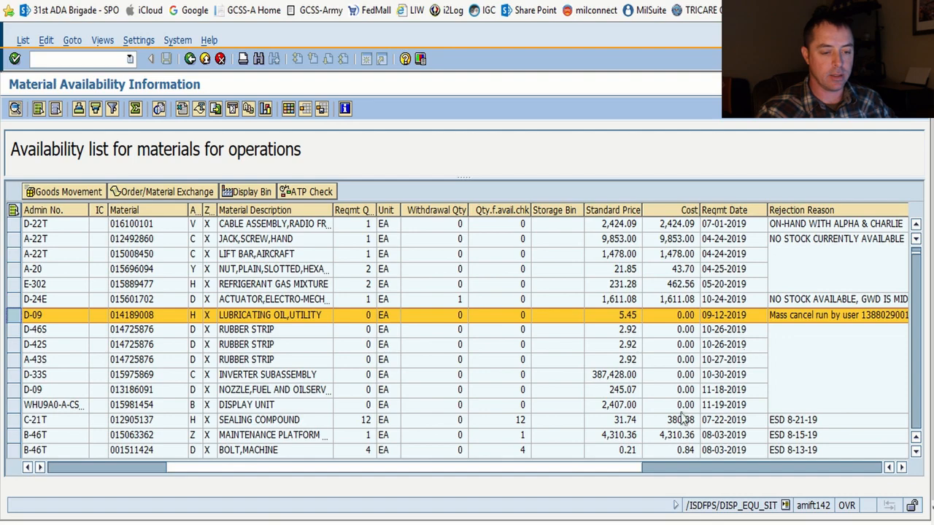
drag(580, 469, 698, 470)
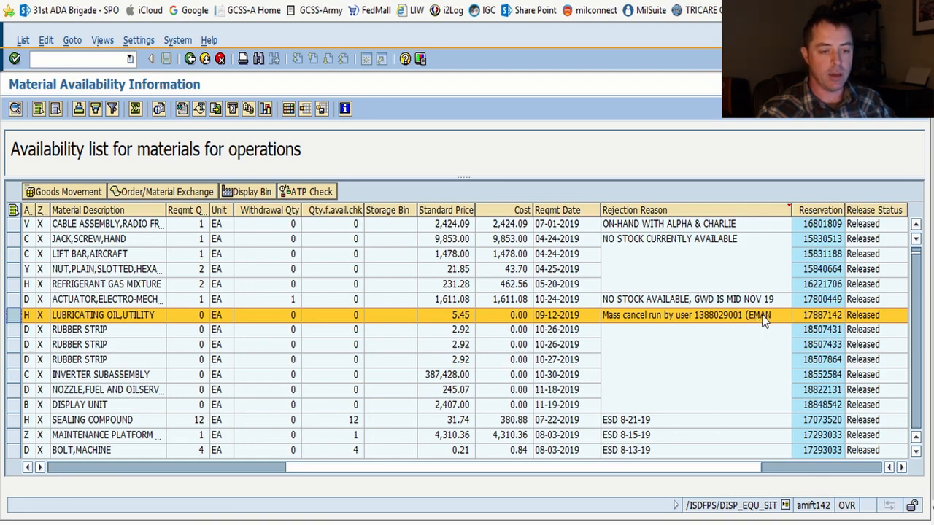
drag(635, 467, 388, 467)
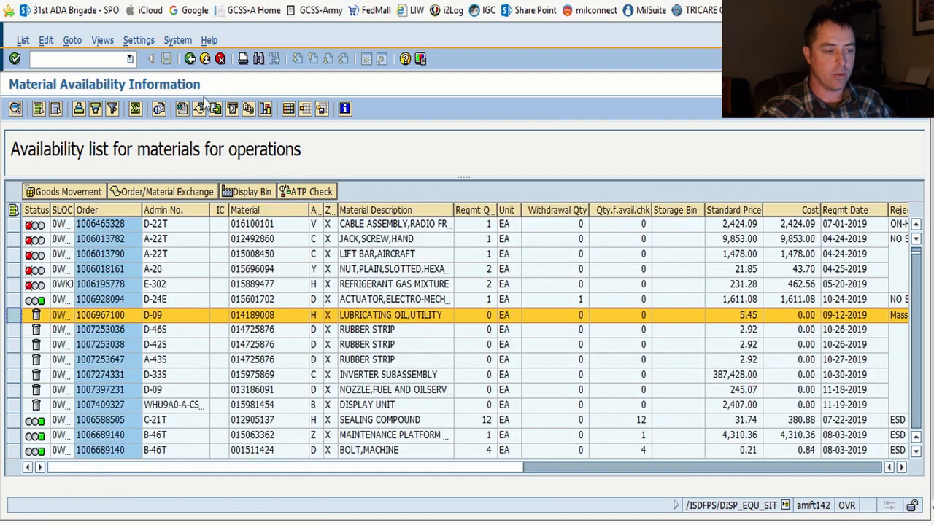
Leave the equipment situation report for the SAP Easy Access menu and start transaction zacrpt.
click(189, 60)
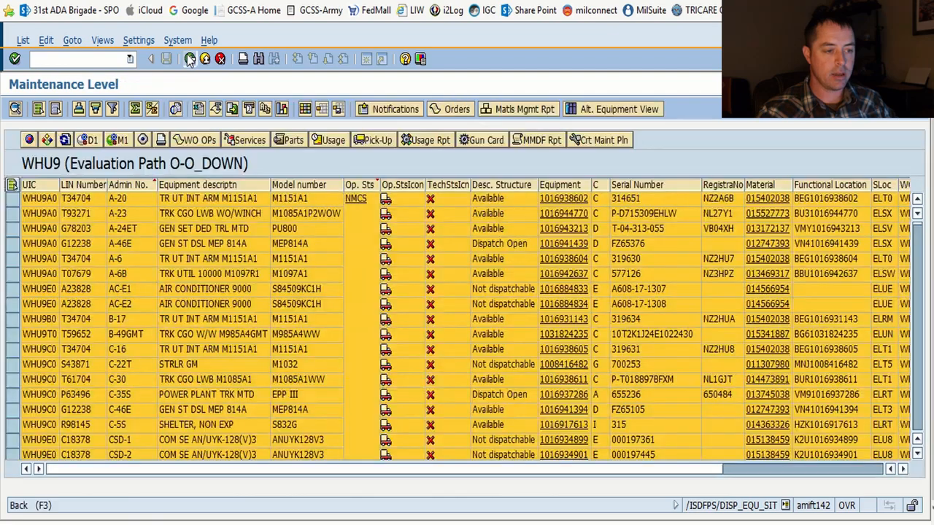
click(190, 59)
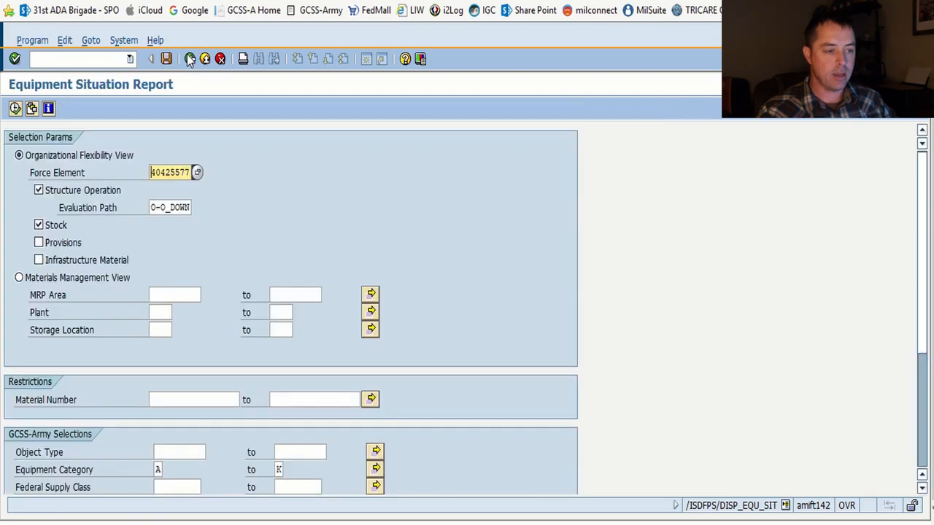
click(190, 59)
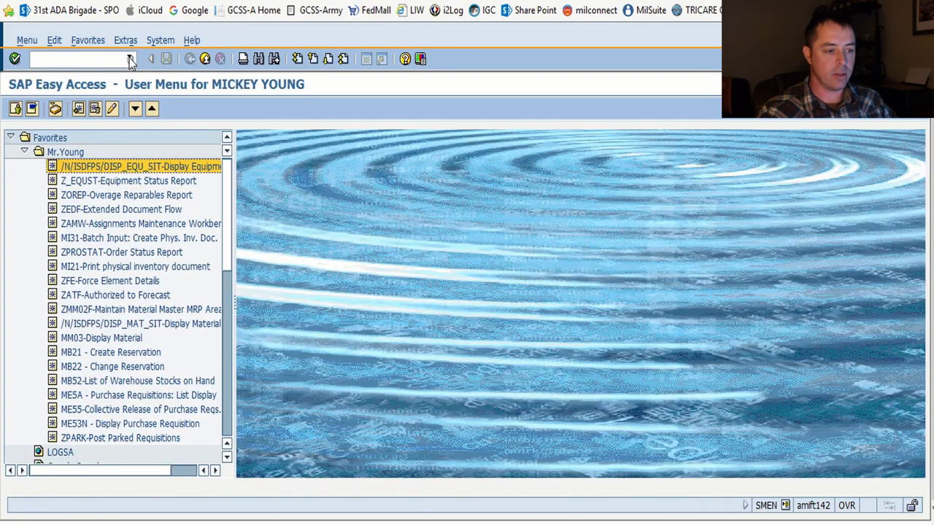
click(129, 59)
click(97, 75)
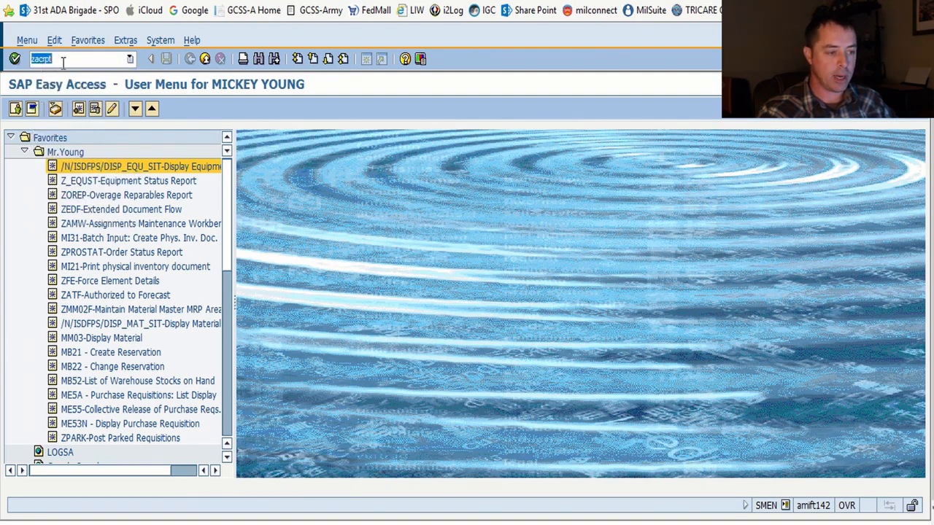
click(15, 58)
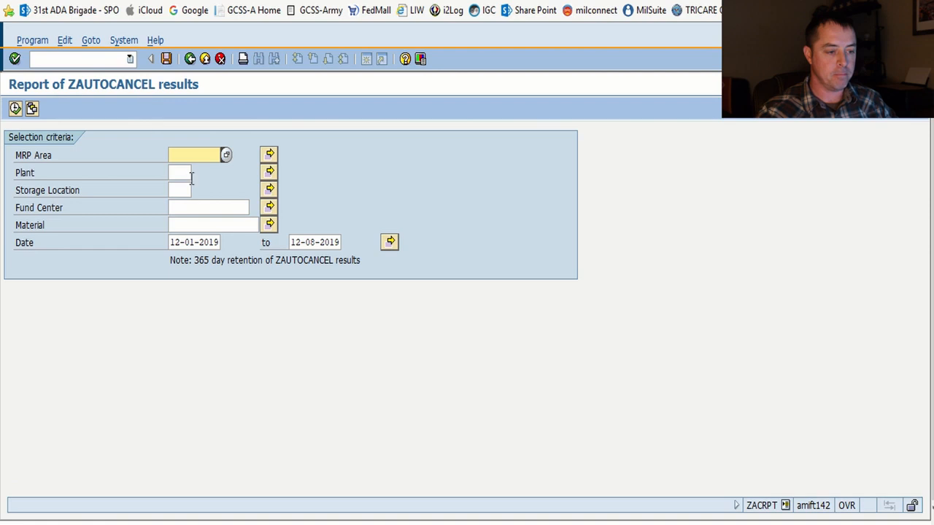
Restrict the ZAUTOCANCEL results report to plant 2000 and storage location 0wkk.
click(184, 173)
text(2)
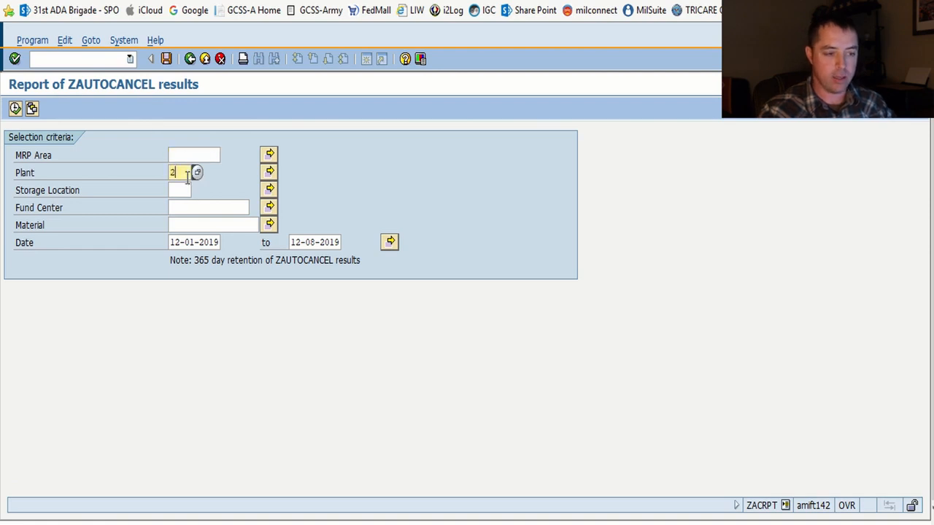
text(000)
click(182, 192)
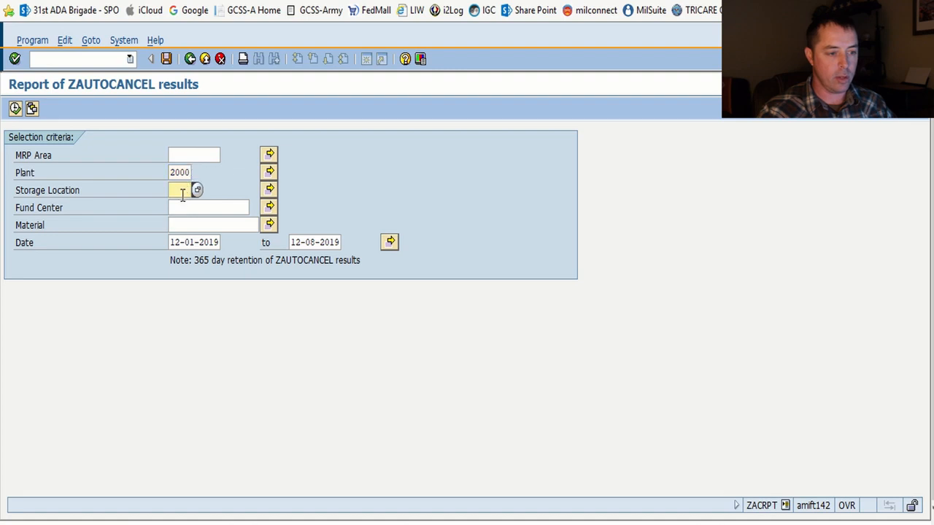
text(0wkk)
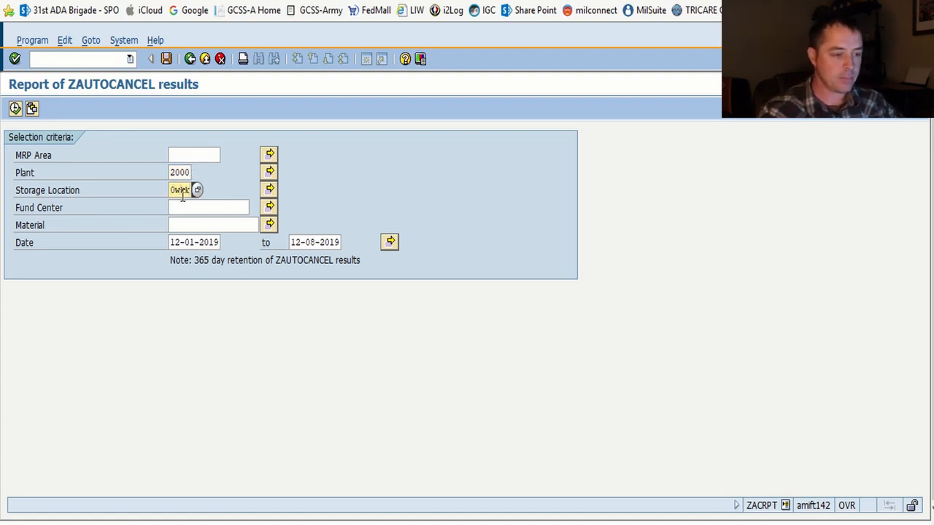
Set the report's start date to 12-01-2016 and run the report.
click(204, 242)
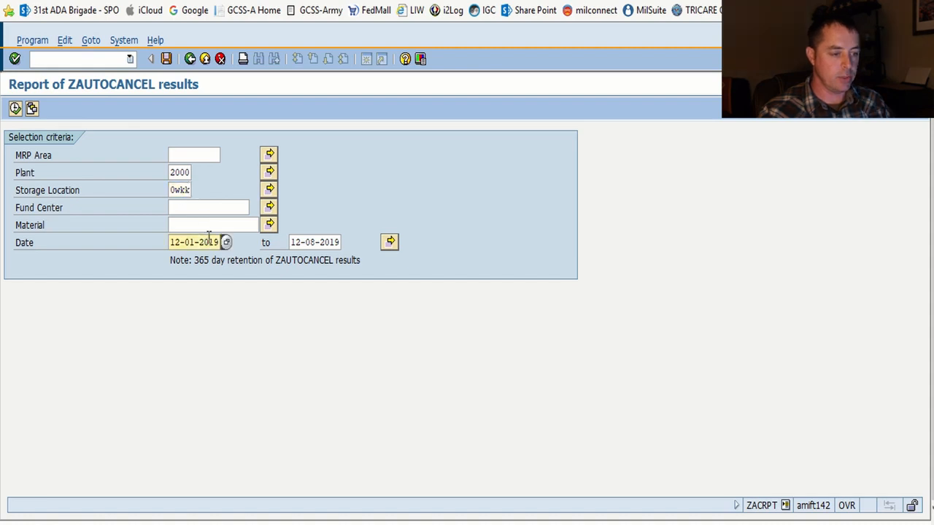
click(223, 241)
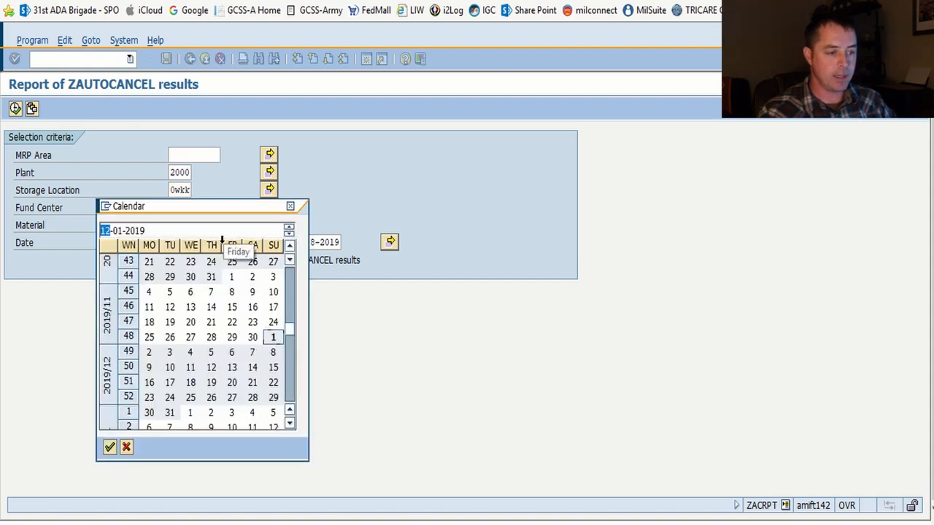
double_click(155, 233)
text(2016)
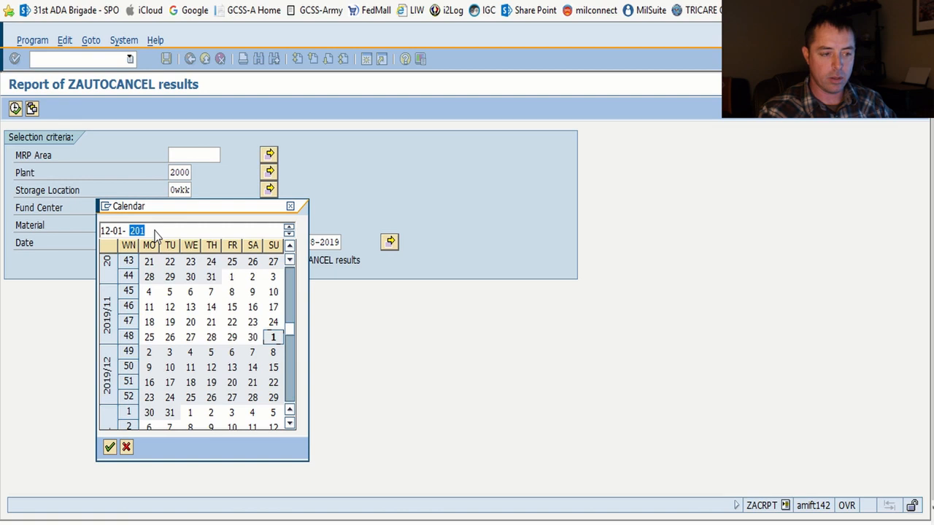
key(Return)
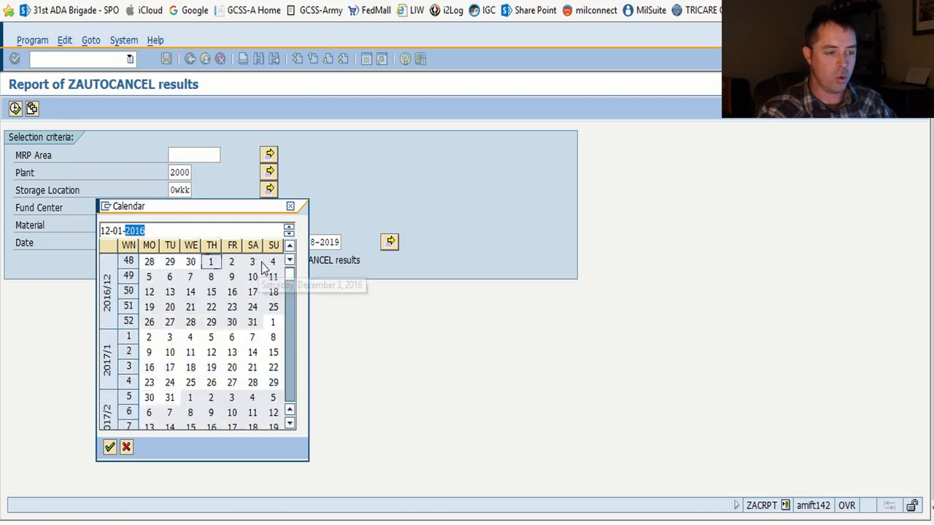
double_click(211, 261)
click(15, 109)
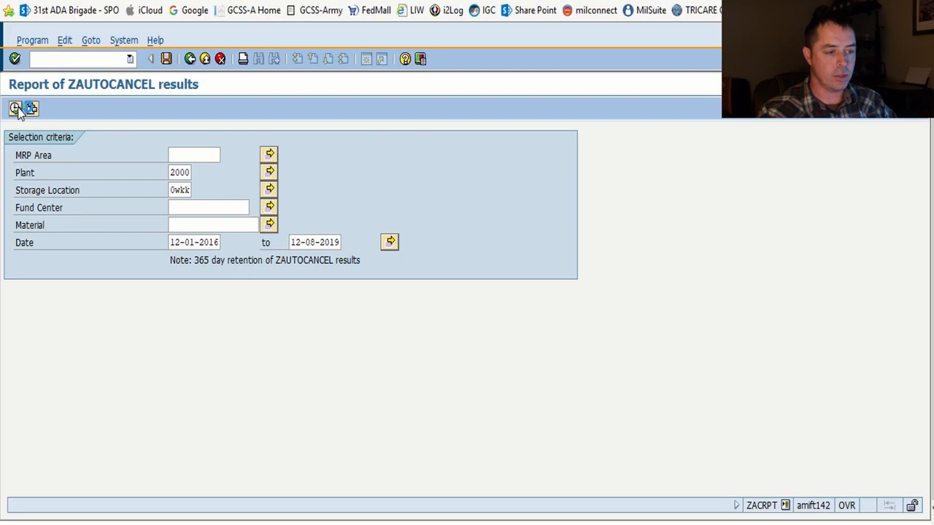
Look through the ZAUTOCANCEL results, from the purchase order and requisition numbers across to the priority and deletion columns.
scroll(222, 224, right, 10)
scroll(226, 226, left, 10)
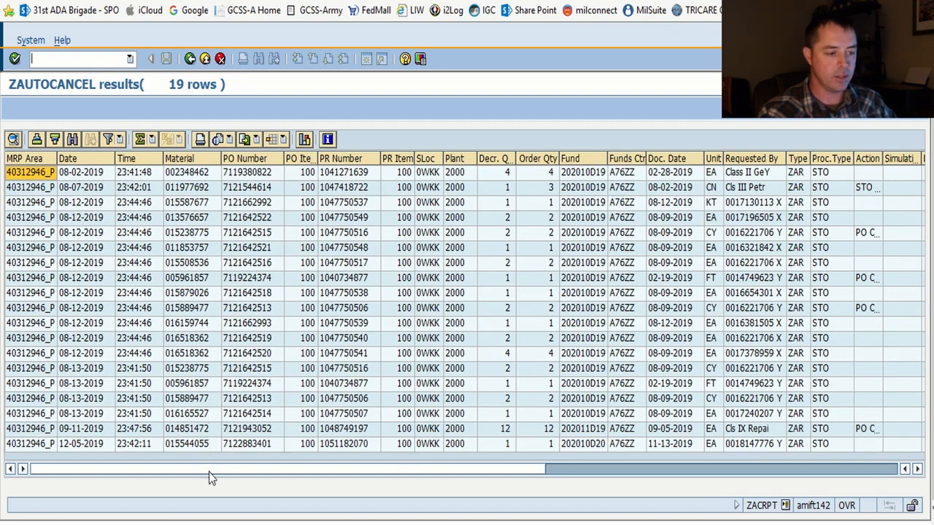
drag(209, 470, 550, 469)
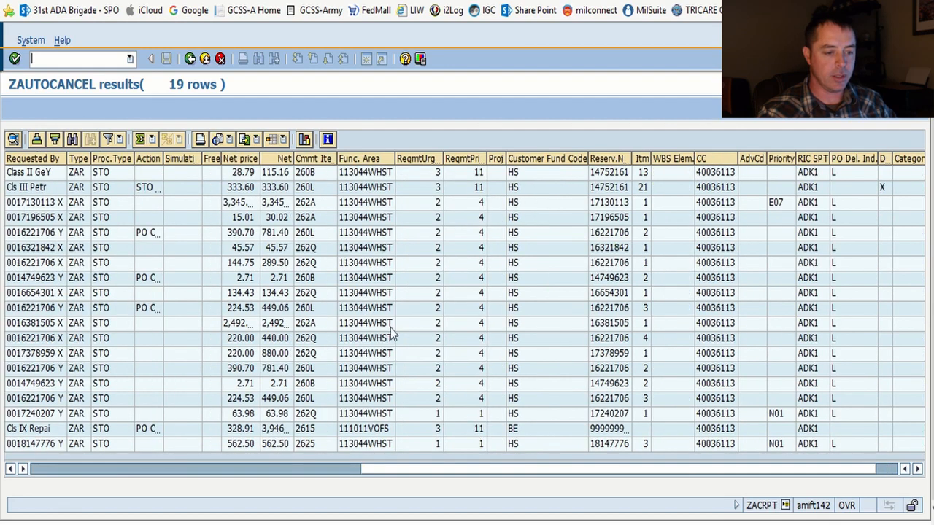
click(803, 472)
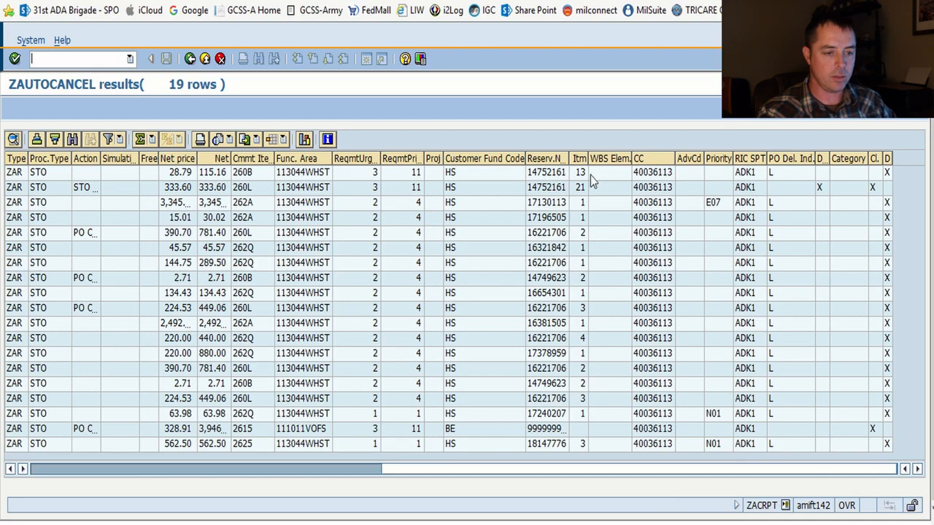
drag(462, 473, 299, 473)
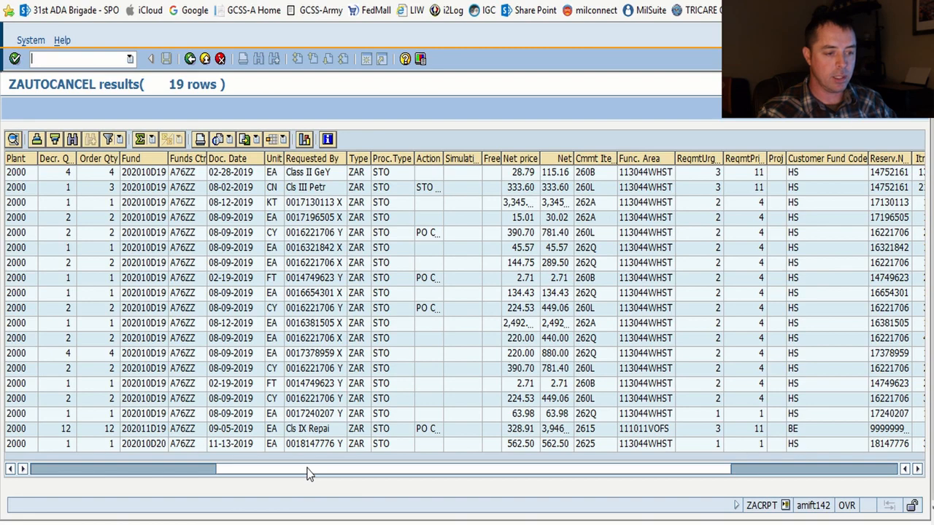
drag(306, 473, 109, 486)
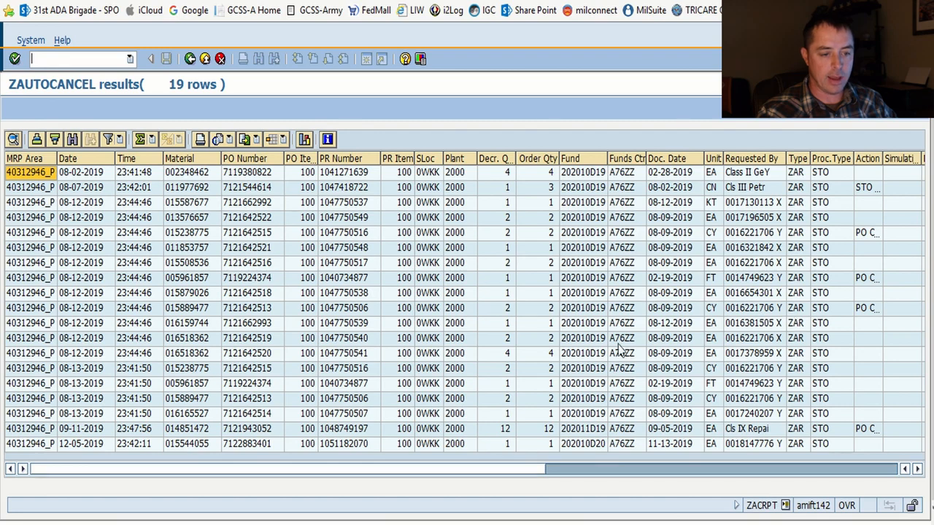
Widen the Reservation column of the ZAUTOCANCEL results to fit its contents and exit the report to the SAP Easy Access menu.
drag(527, 473, 844, 470)
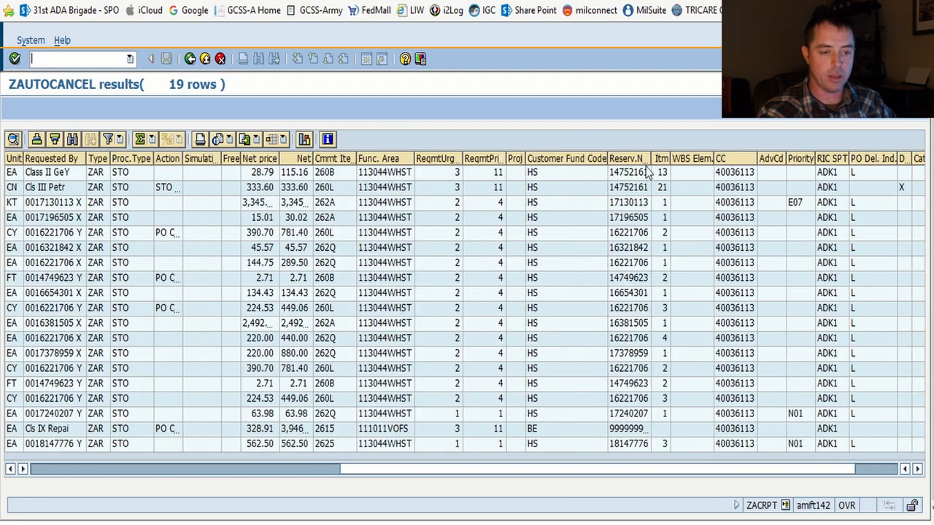
double_click(647, 158)
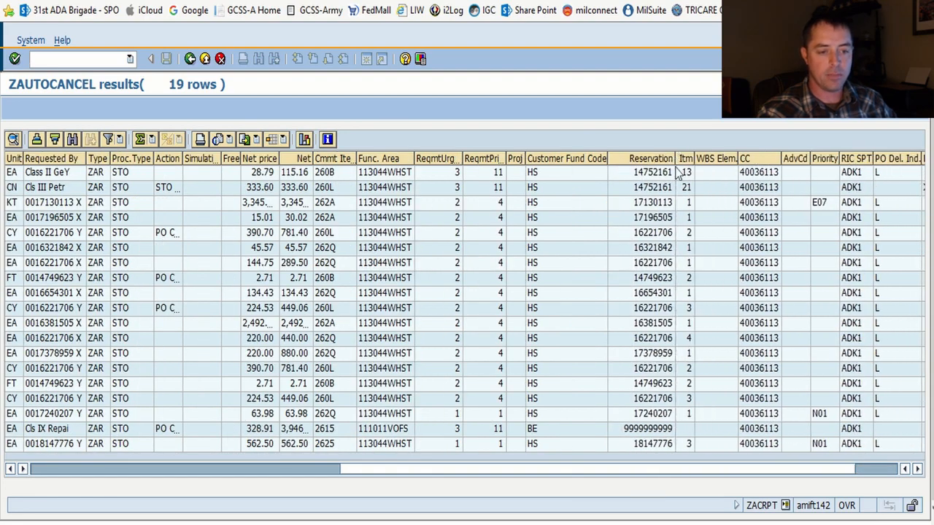
click(667, 469)
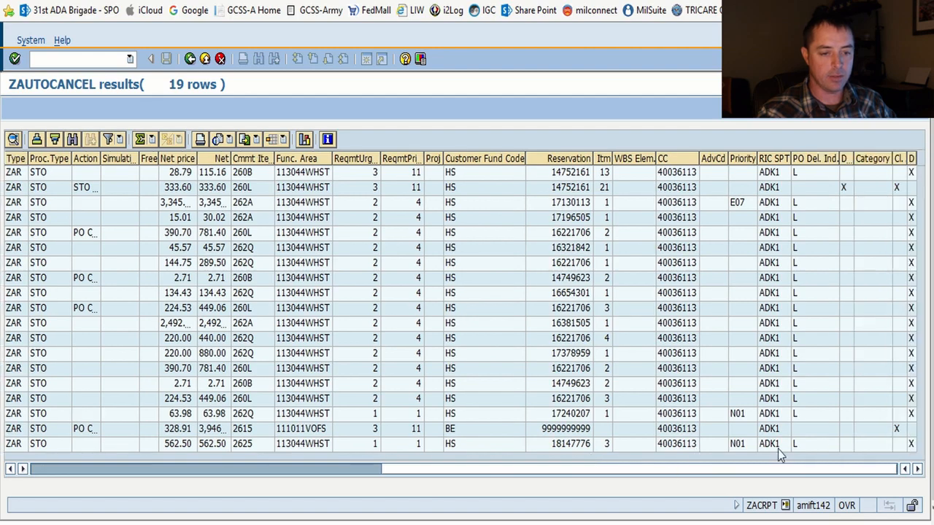
drag(759, 470, 403, 517)
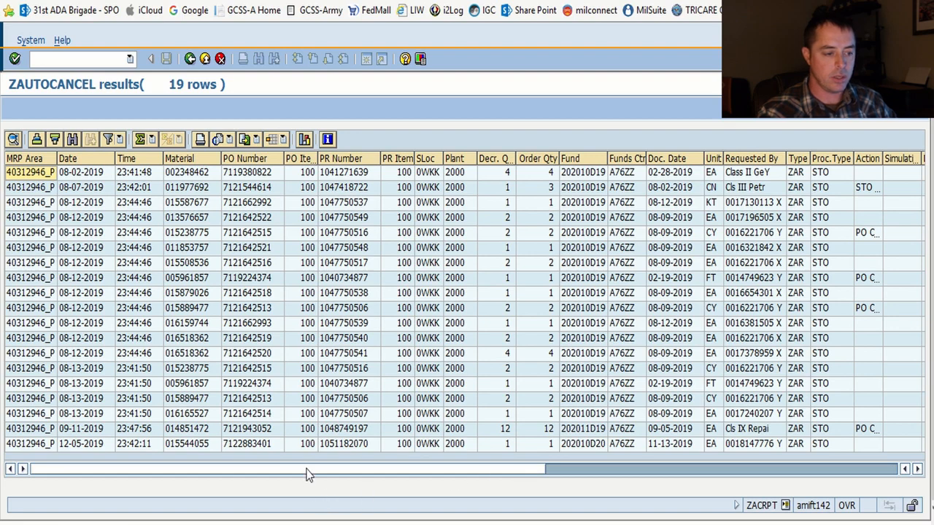
click(189, 60)
click(186, 63)
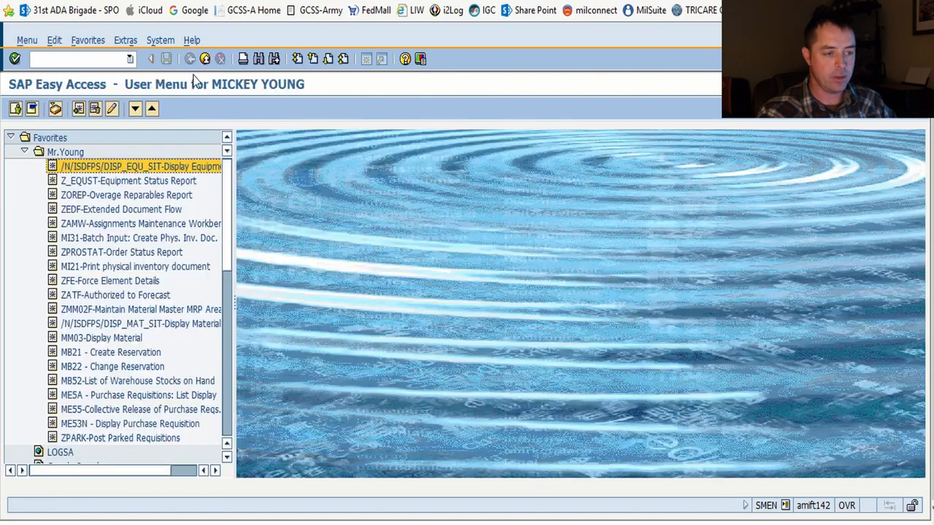